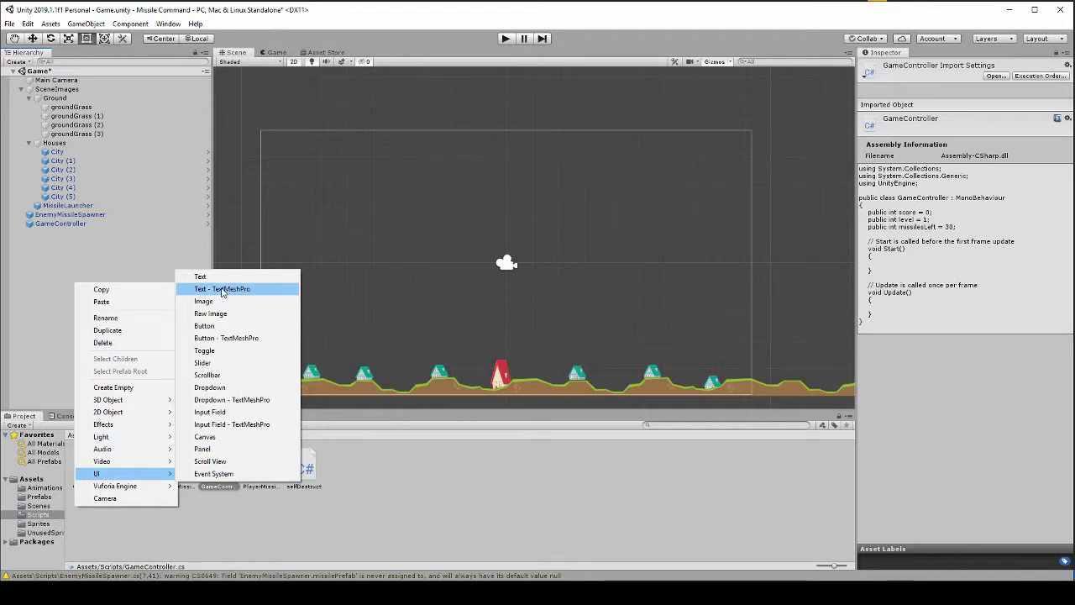
Add a TextMeshPro UI text object to the scene and dismiss the TMP Importer.
{"action": "left_click", "coordinate": [223, 289]}
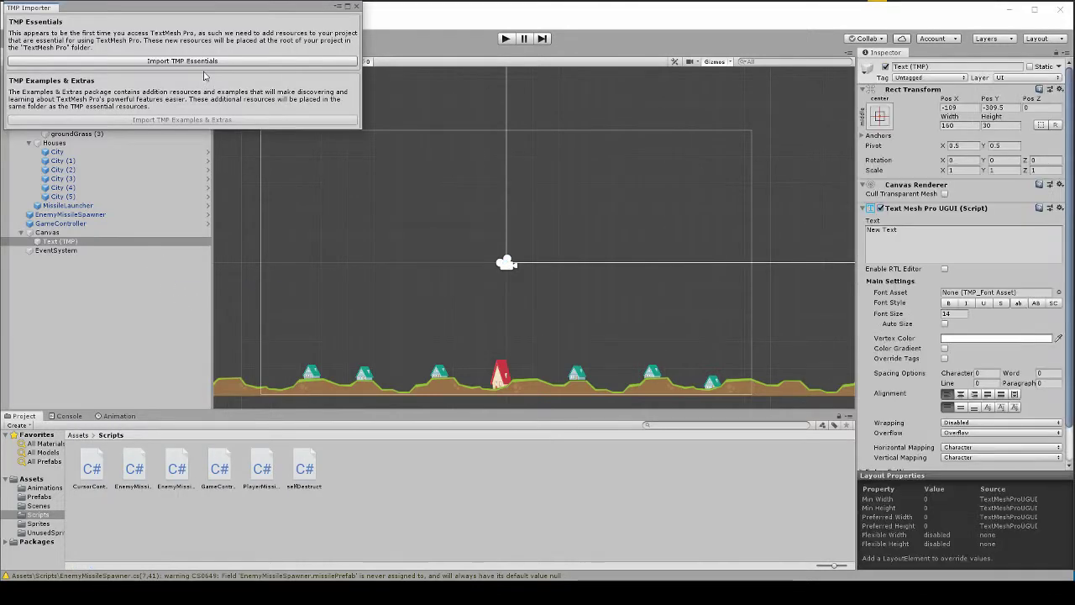
{"action": "left_click", "coordinate": [358, 8]}
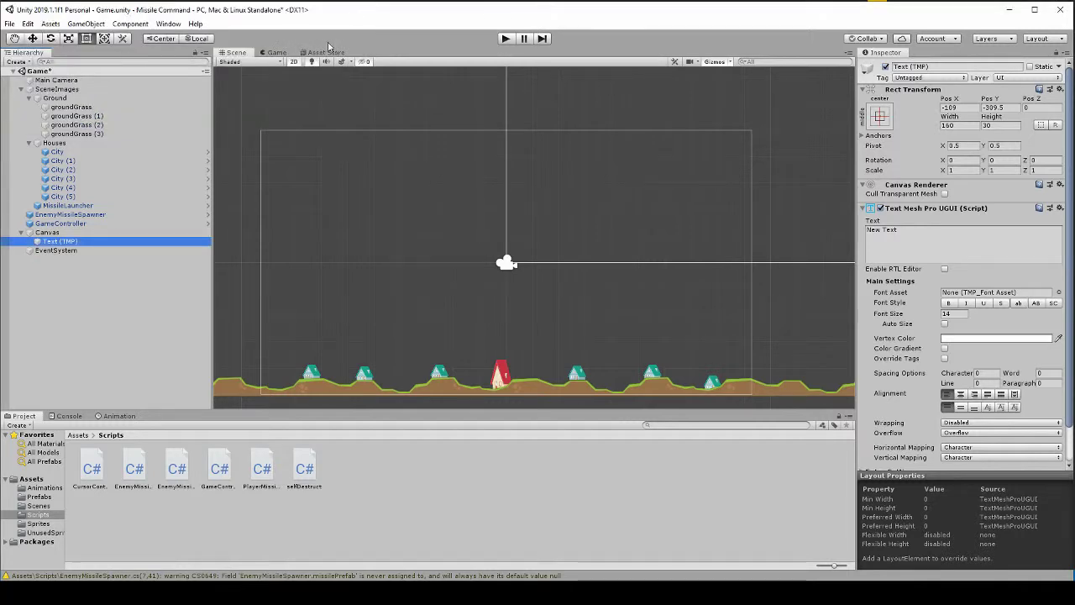
Set the Canvas Scaler to Scale With Screen Size with a reference resolution of 1920 by 1280.
{"action": "left_click", "coordinate": [71, 232]}
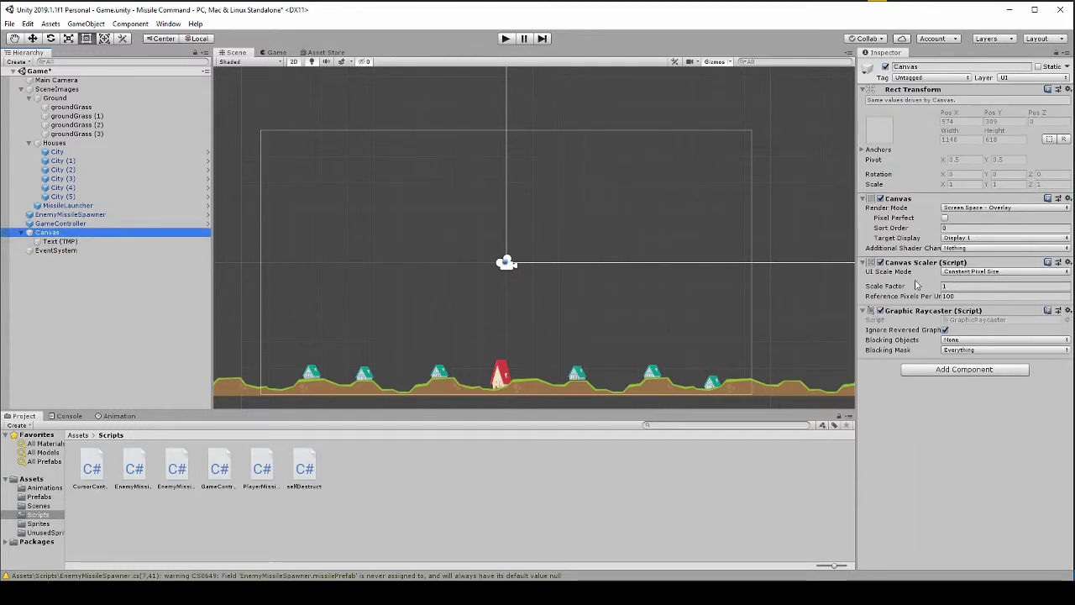
{"action": "left_click", "coordinate": [976, 208]}
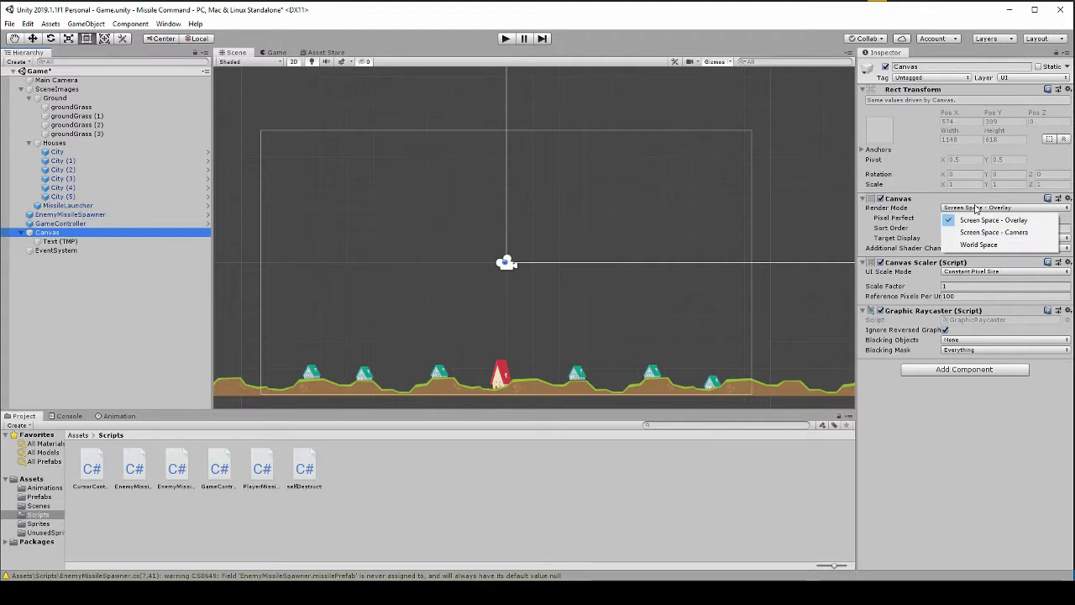
{"action": "left_click", "coordinate": [975, 208]}
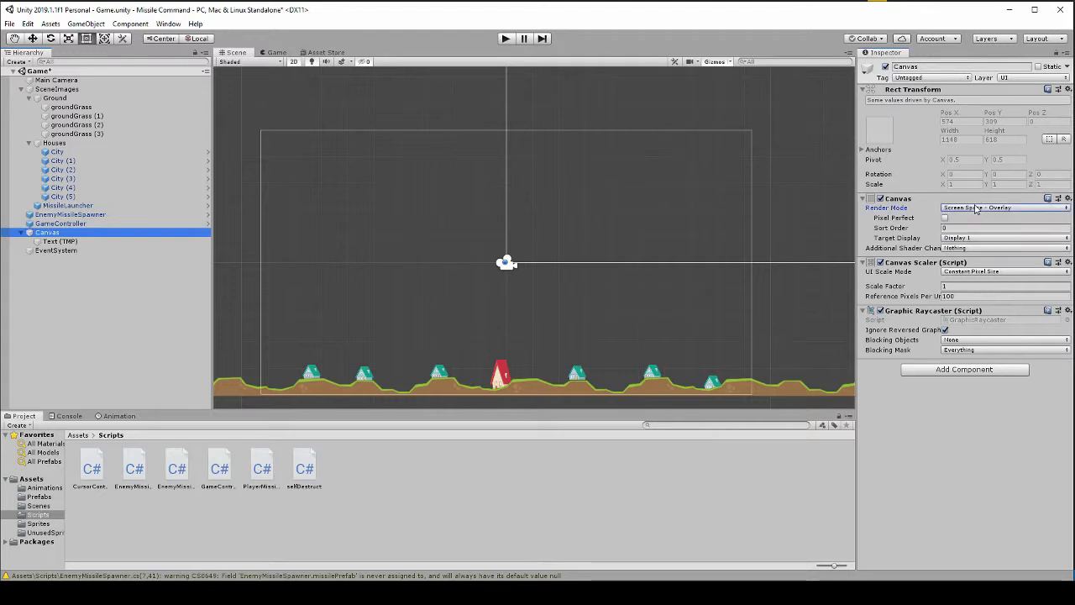
{"action": "left_click", "coordinate": [960, 272]}
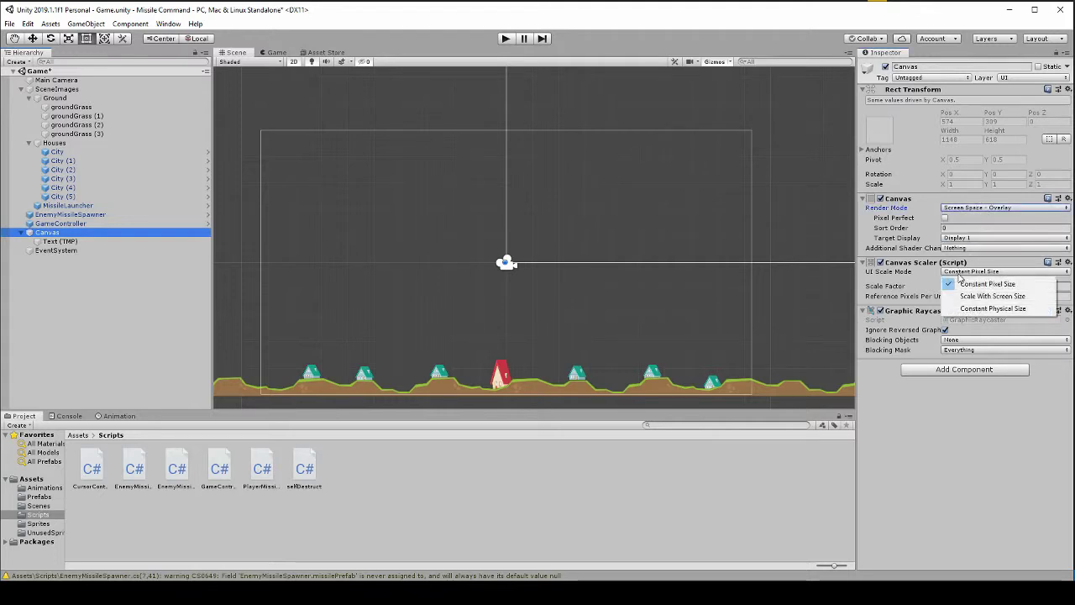
{"action": "left_click", "coordinate": [958, 298]}
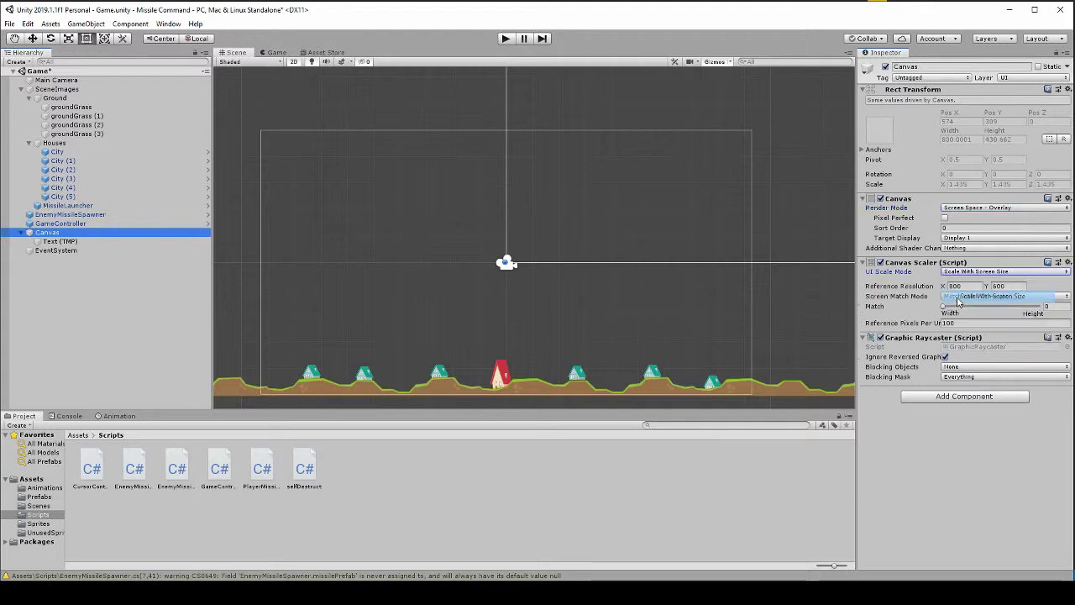
{"action": "left_click", "coordinate": [957, 286]}
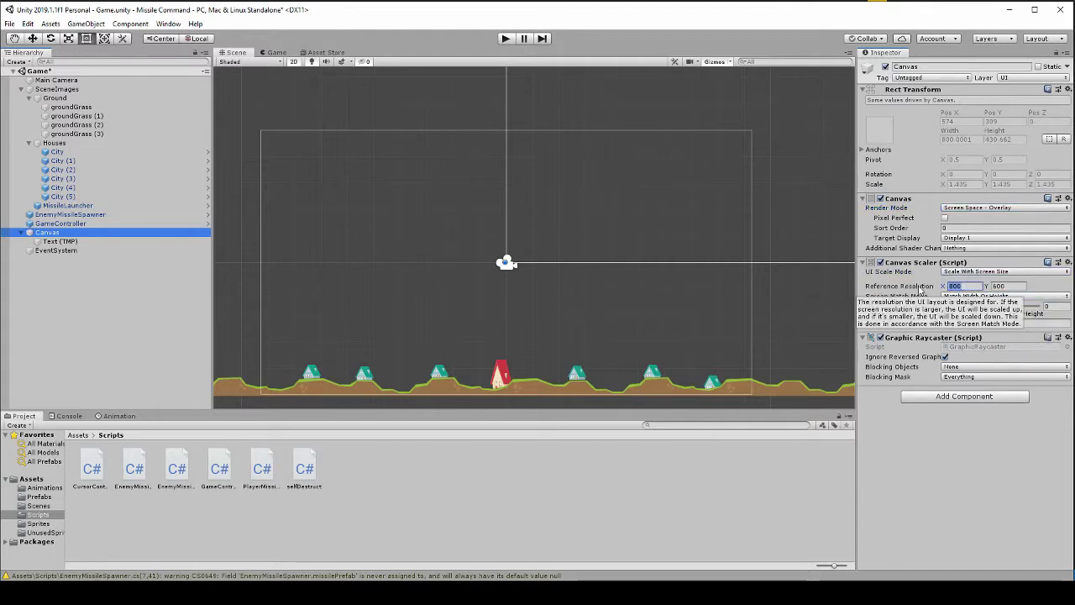
{"action": "type", "text": "1920"}
{"action": "key", "text": "Tab"}
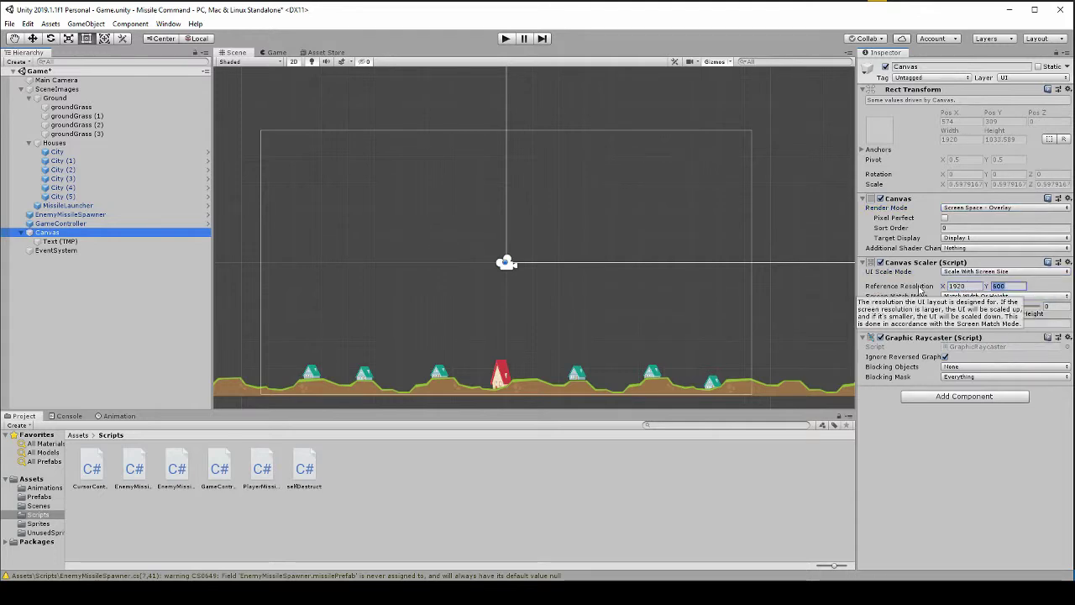
{"action": "key", "text": "Tab"}
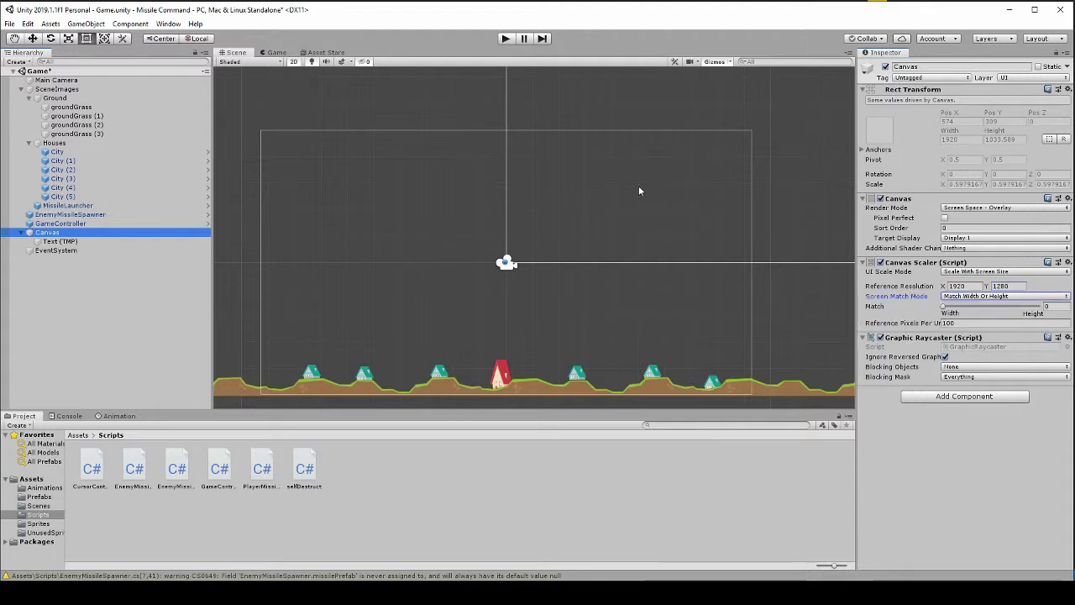
Import the TMP Essentials resources for the Canvas text object and close the importer.
{"action": "left_click", "coordinate": [58, 240]}
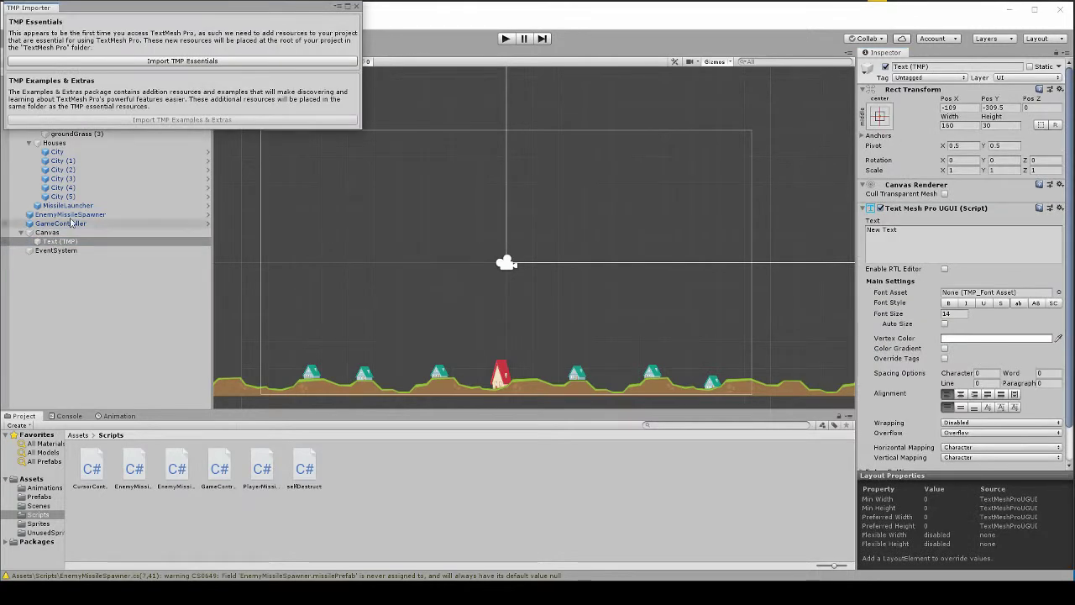
{"action": "left_click", "coordinate": [210, 62]}
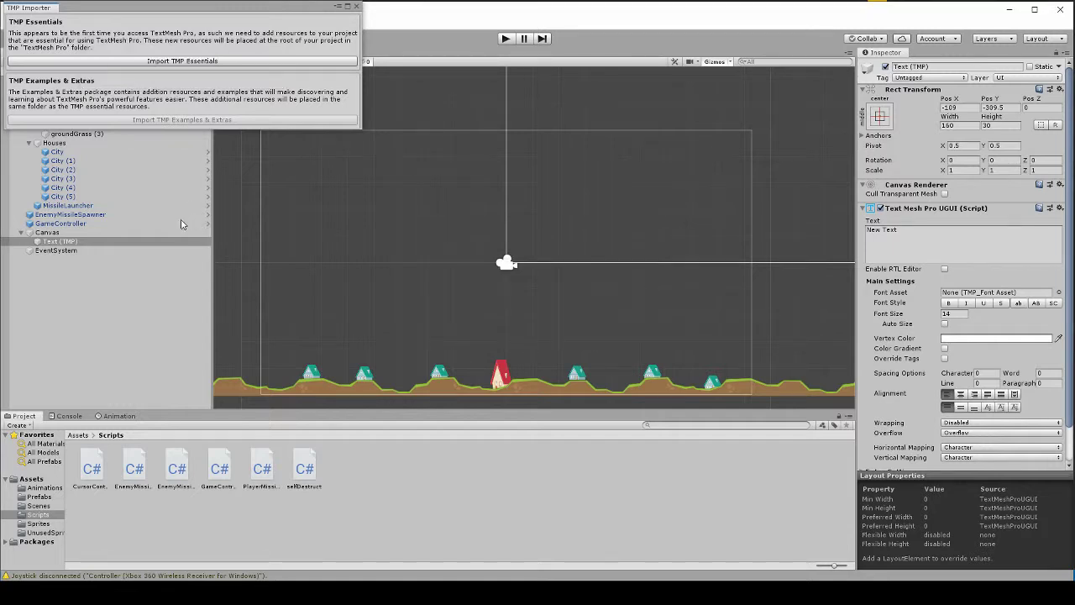
{"action": "left_click", "coordinate": [356, 6]}
{"action": "left_click", "coordinate": [74, 242]}
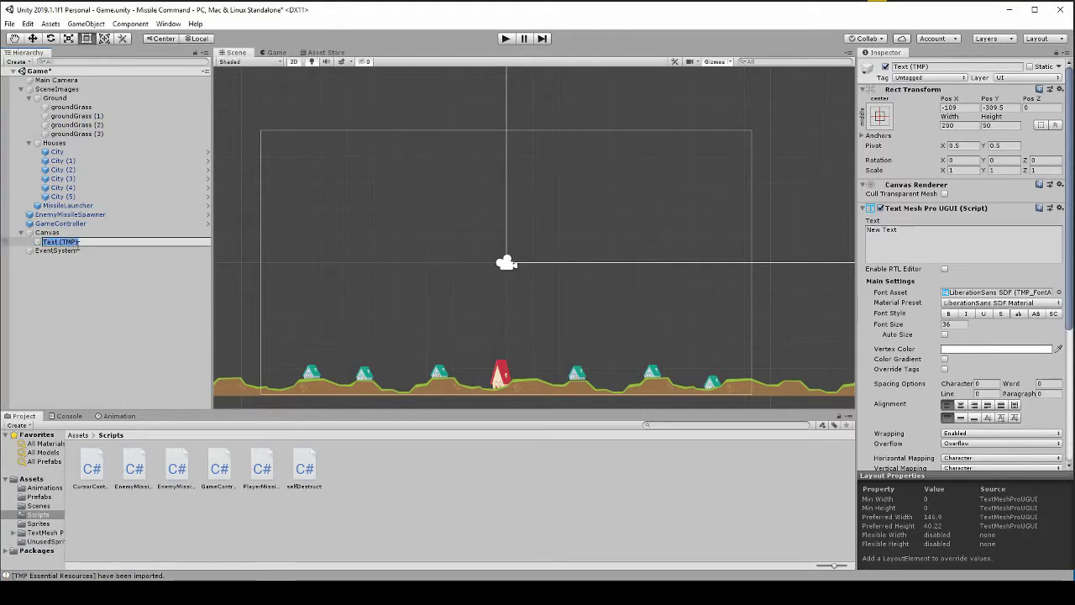
Rename the Canvas's text object as ScoreText.
{"action": "double_click", "coordinate": [47, 232]}
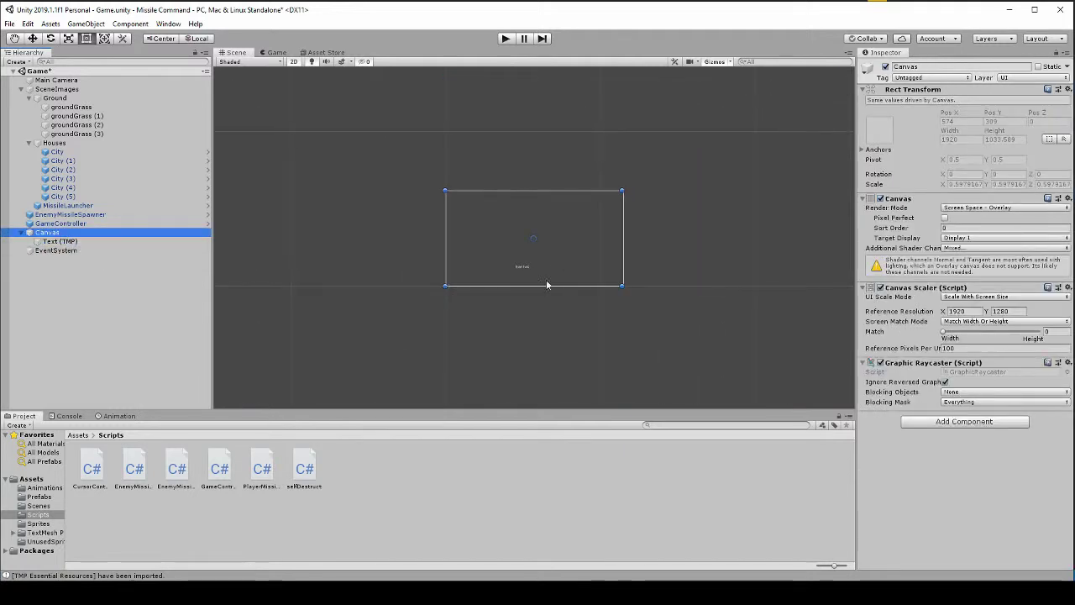
{"action": "scroll", "coordinate": [551, 267], "scroll_direction": "up", "scroll_amount": 6}
{"action": "left_click", "coordinate": [74, 242]}
{"action": "key", "text": "F2"}
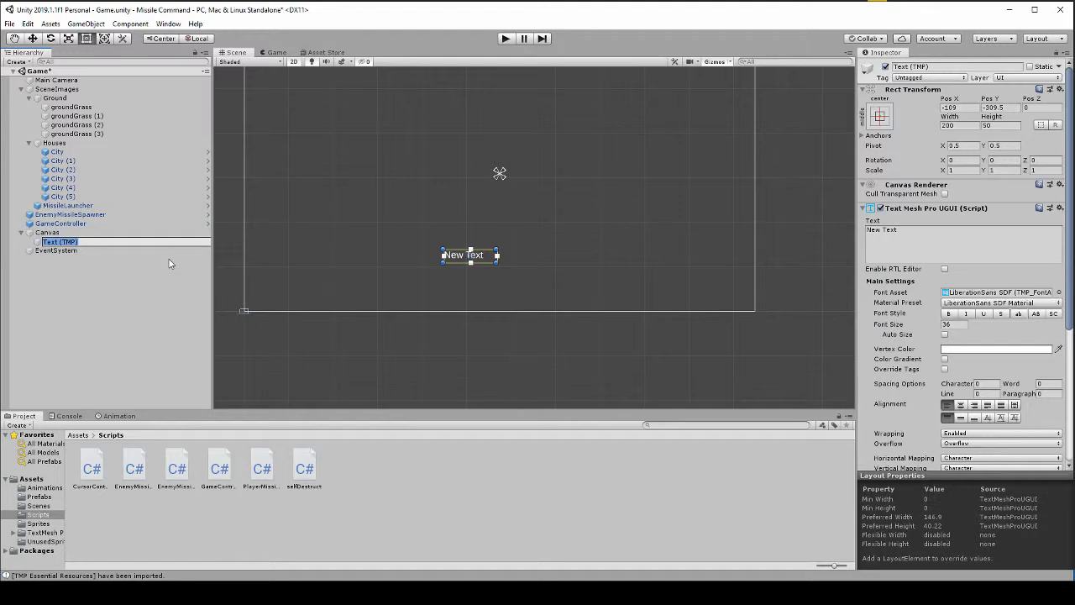
{"action": "type", "text": "ScoreText"}
{"action": "key", "text": "Return"}
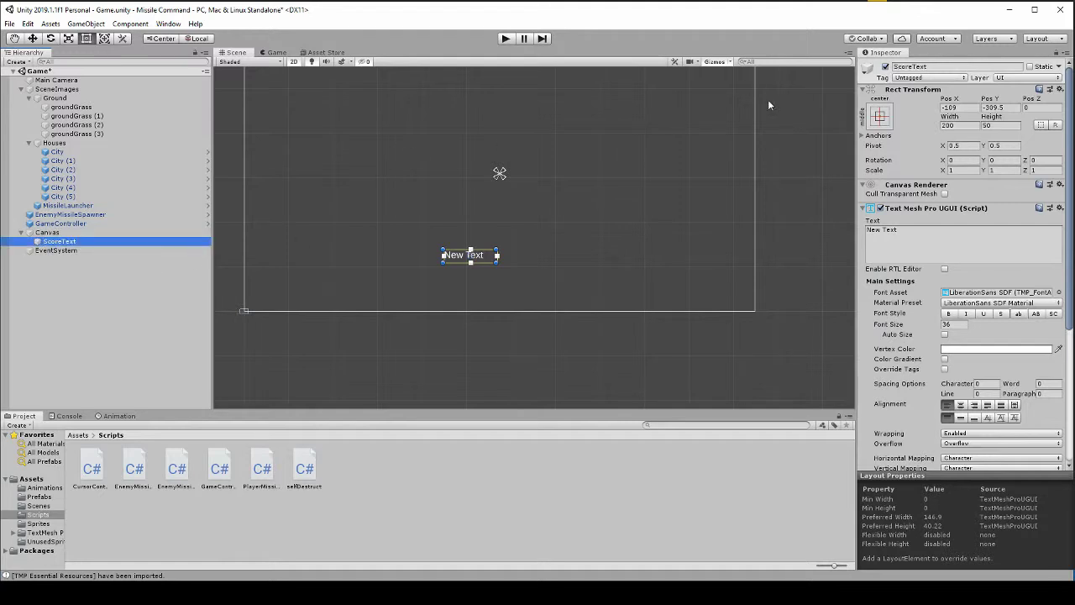
Anchor ScoreText and its pivot to the canvas's top left and move it near that corner, at about X 68, Y -35.
{"action": "left_click", "coordinate": [886, 115]}
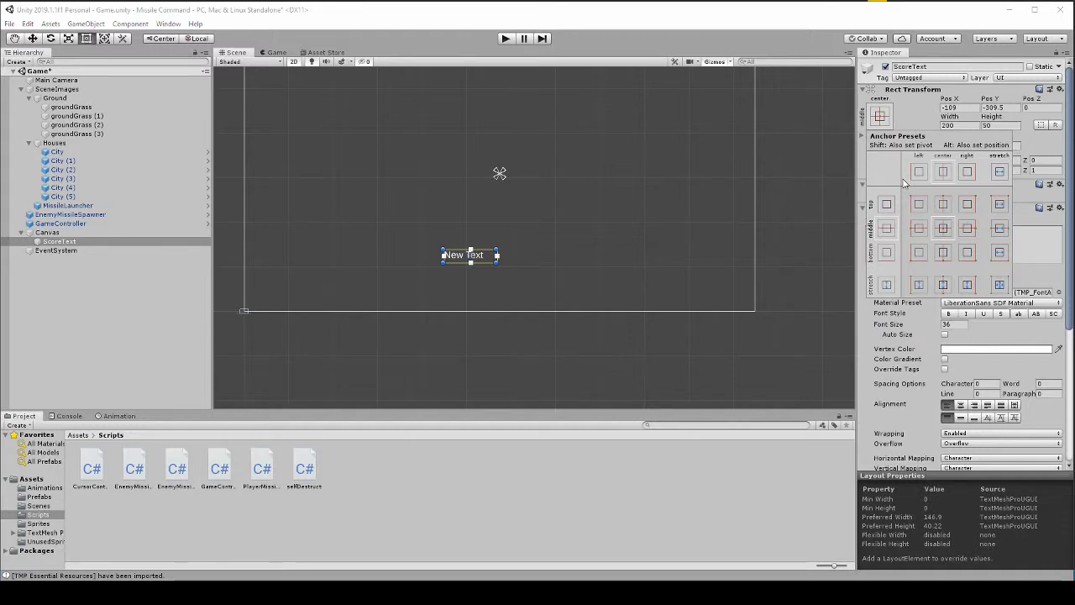
{"action": "left_click", "coordinate": [919, 205]}
{"action": "scroll", "coordinate": [413, 160], "scroll_direction": "down", "scroll_amount": 2}
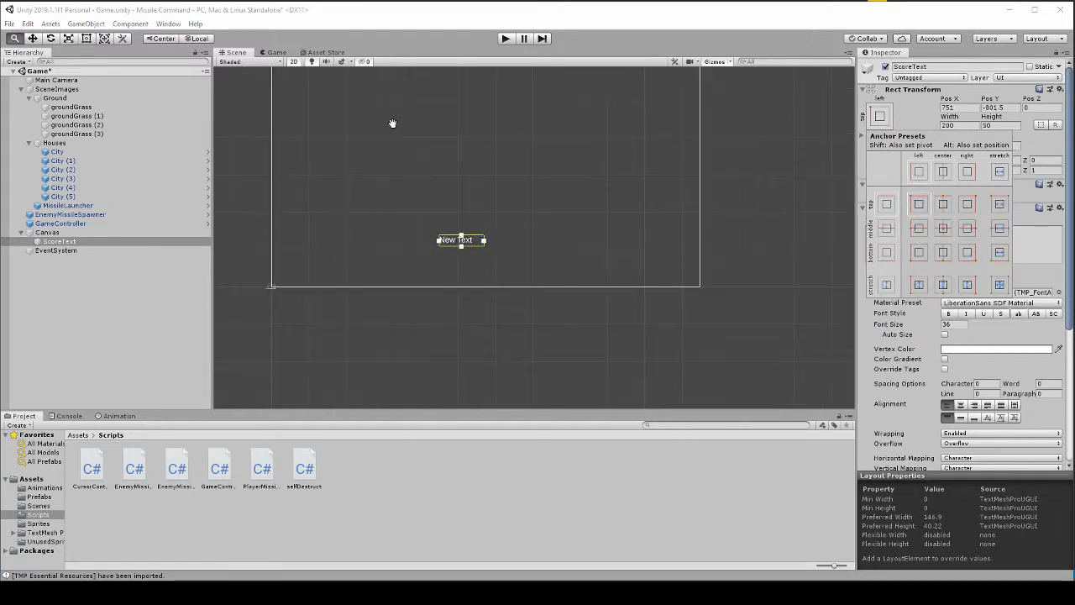
{"action": "left_click_drag", "start_coordinate": [341, 115], "coordinate": [351, 178], "text": "alt"}
{"action": "left_click_drag", "start_coordinate": [483, 298], "coordinate": [322, 134]}
{"action": "key", "text": "t"}
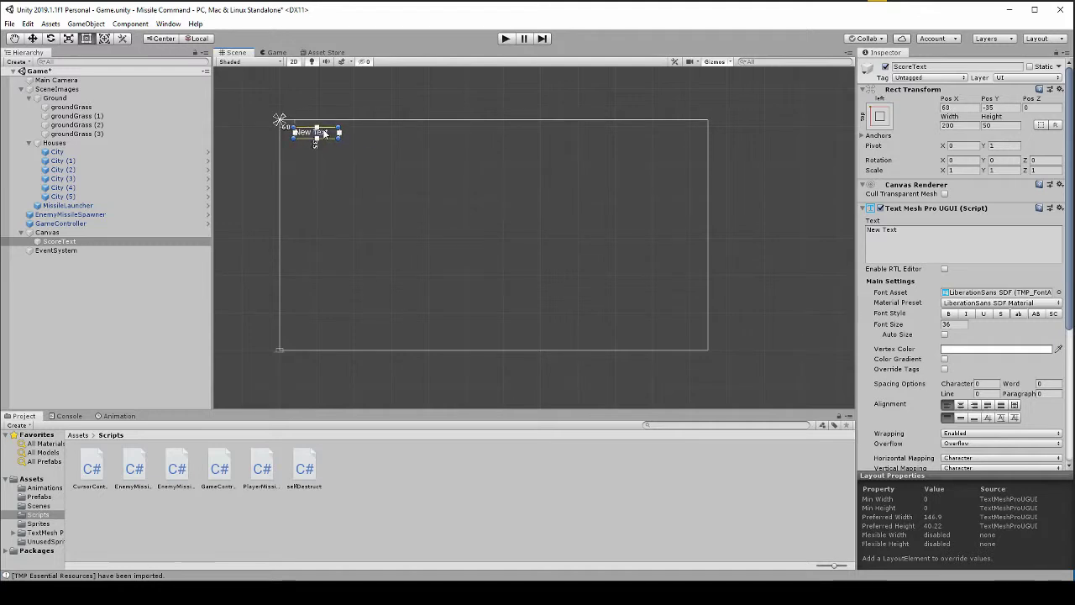
Widen the ScoreText box to about 409 and change its text to "Score:".
{"action": "scroll", "coordinate": [327, 134], "scroll_direction": "up", "scroll_amount": 3}
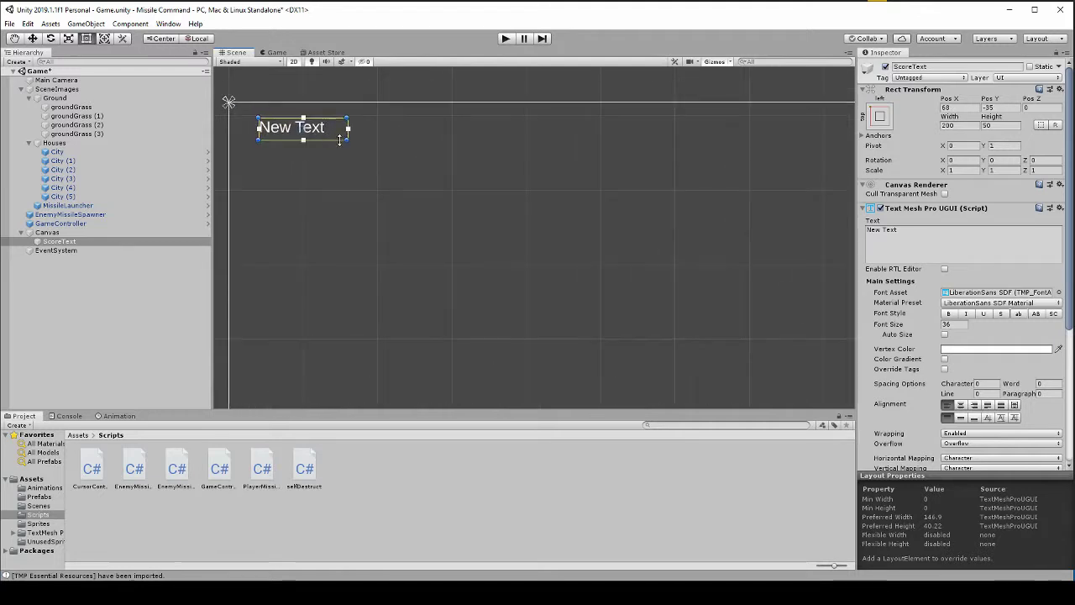
{"action": "left_click_drag", "start_coordinate": [348, 127], "coordinate": [440, 125]}
{"action": "left_click", "coordinate": [966, 247]}
{"action": "type", "text": "Score:"}
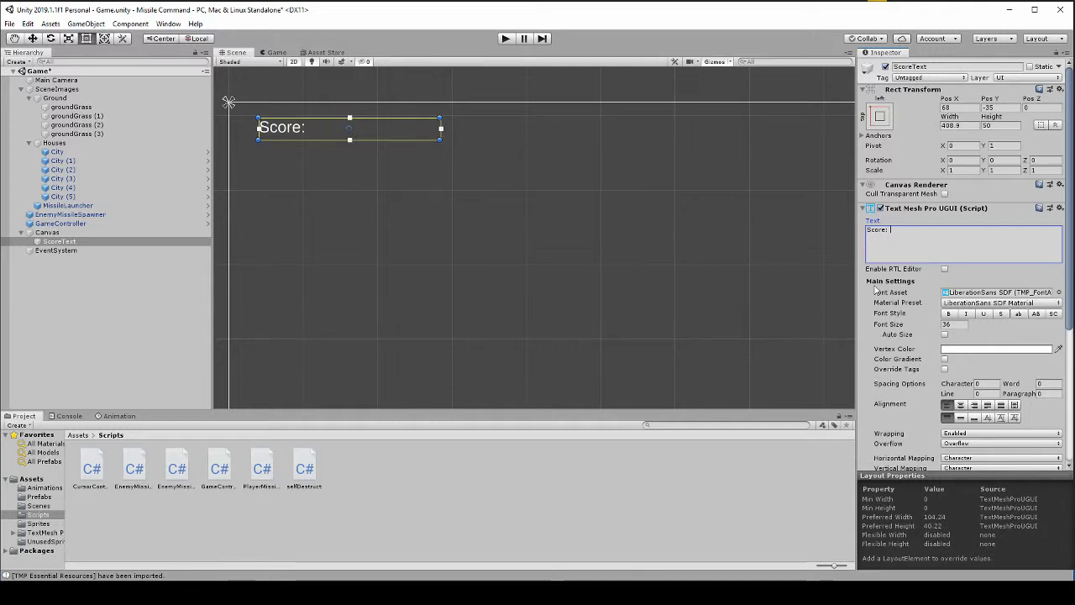
Shift ScoreText closer to the canvas's left edge, to about X 26, and check its placement in the Game view.
{"action": "left_click", "coordinate": [275, 52]}
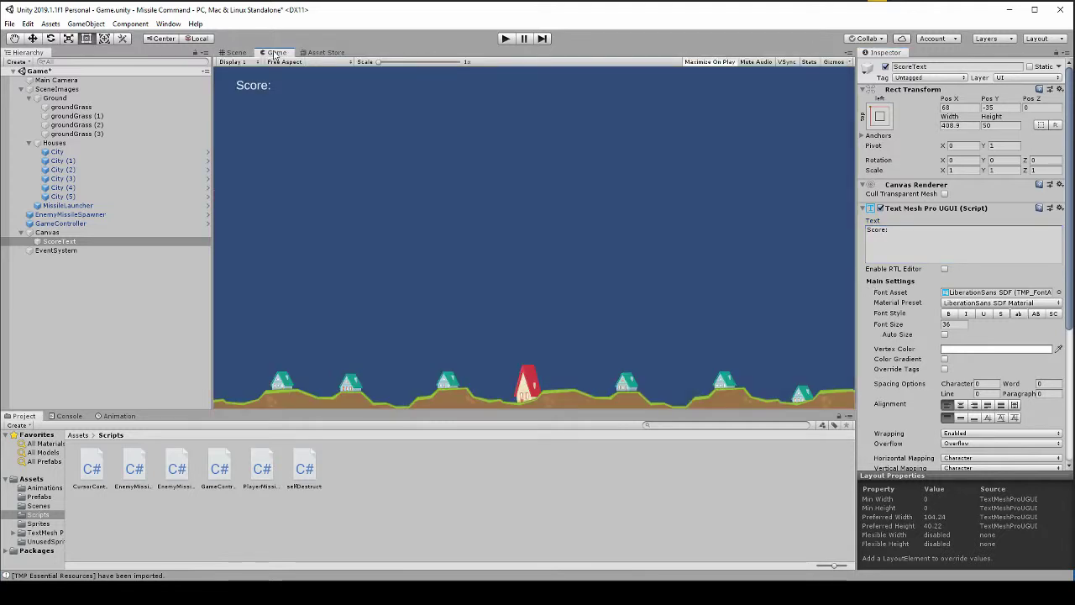
{"action": "left_click", "coordinate": [238, 52]}
{"action": "key", "text": "w"}
{"action": "left_click_drag", "start_coordinate": [379, 132], "coordinate": [356, 132]}
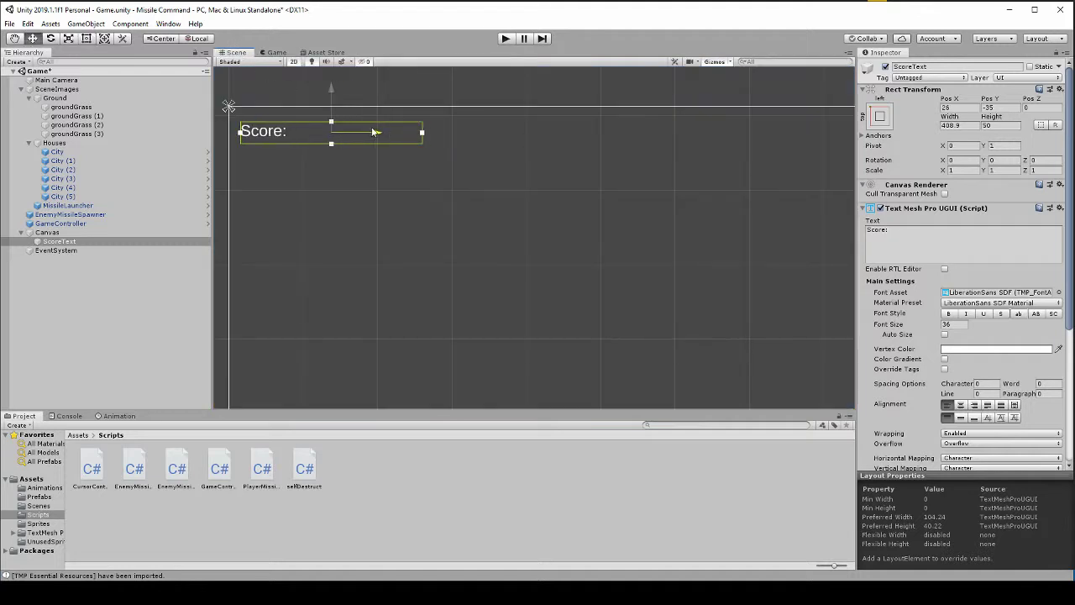
{"action": "left_click", "coordinate": [275, 52]}
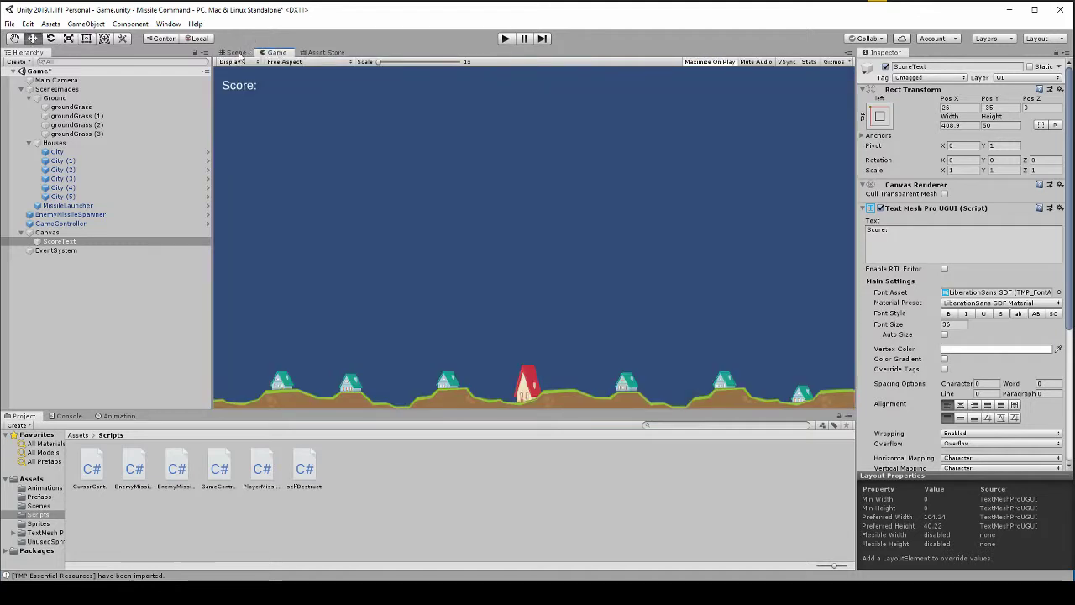
{"action": "left_click", "coordinate": [236, 52]}
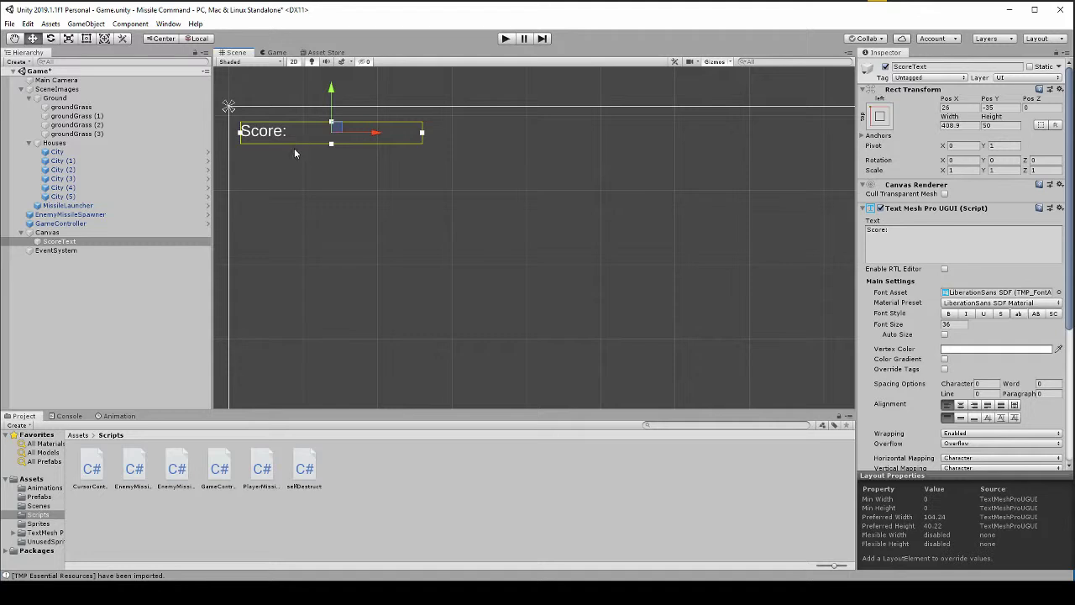
Duplicate ScoreText and rename the copy as LevelText.
{"action": "left_click", "coordinate": [92, 241]}
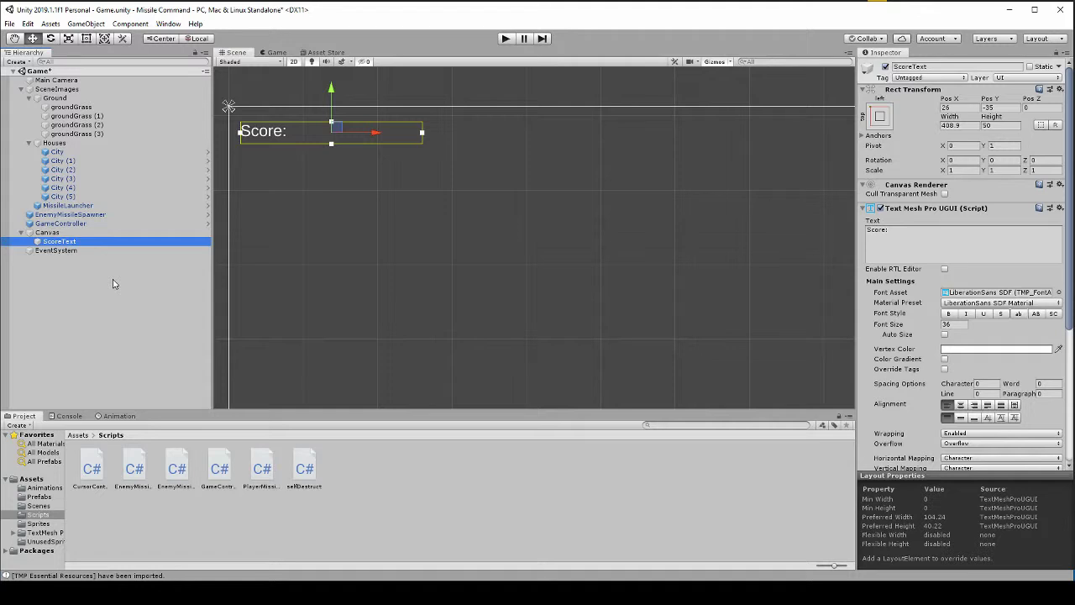
{"action": "left_click", "coordinate": [51, 232]}
{"action": "left_click", "coordinate": [67, 241]}
{"action": "key", "text": "ctrl+d"}
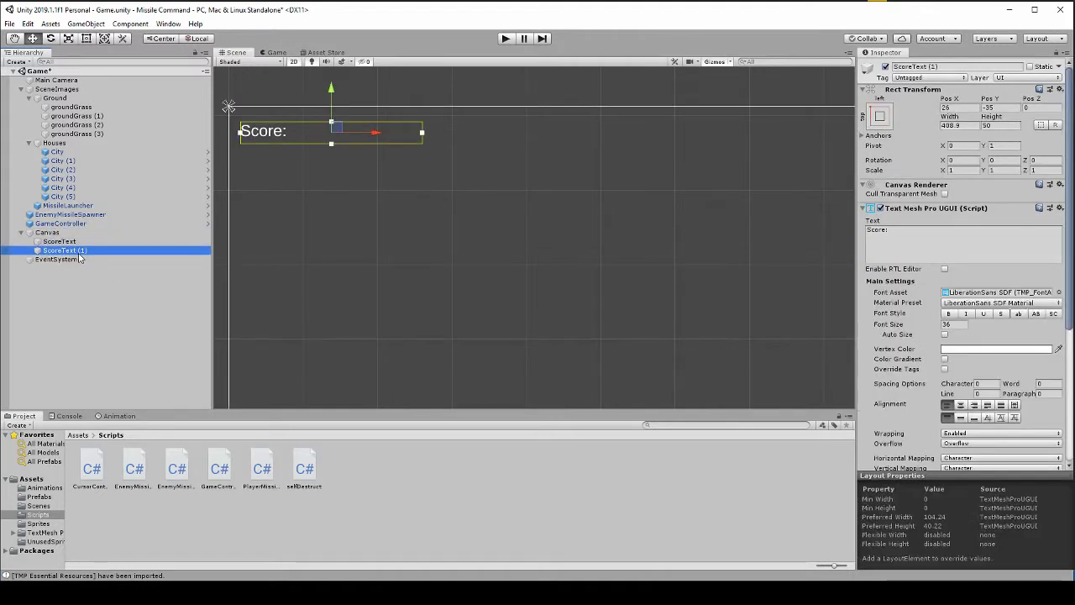
{"action": "key", "text": "F2"}
{"action": "key", "text": "BackSpace"}
{"action": "type", "text": "LevelText"}
{"action": "key", "text": "Return"}
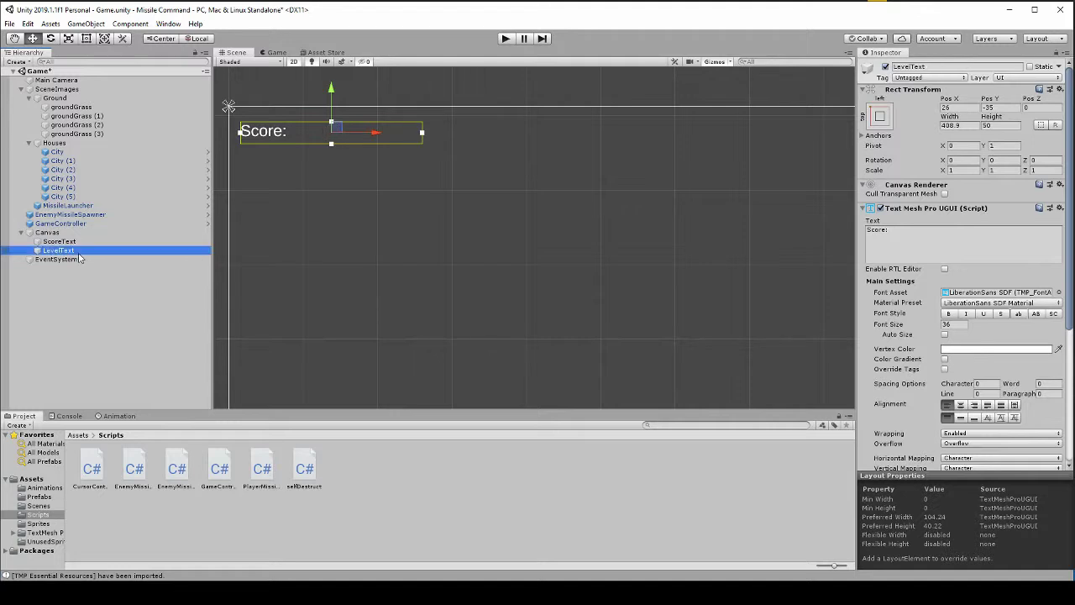
Move LevelText horizontally to the canvas's upper-right corner, at about X 1492.
{"action": "scroll", "coordinate": [658, 133], "scroll_direction": "down", "scroll_amount": 2}
{"action": "middle_click_drag", "start_coordinate": [668, 145], "coordinate": [576, 169]}
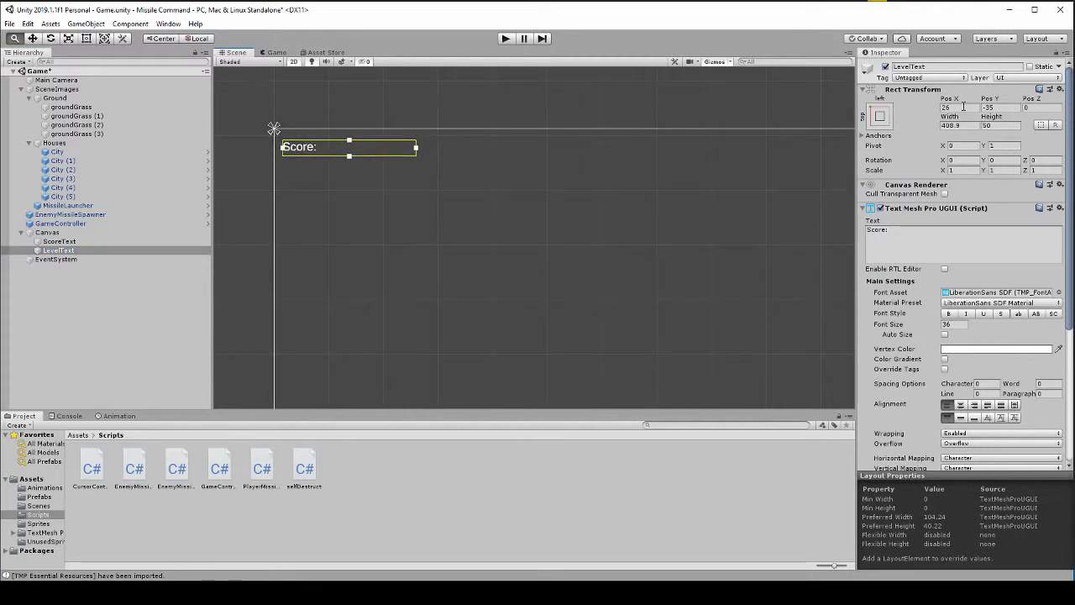
{"action": "key", "text": "w"}
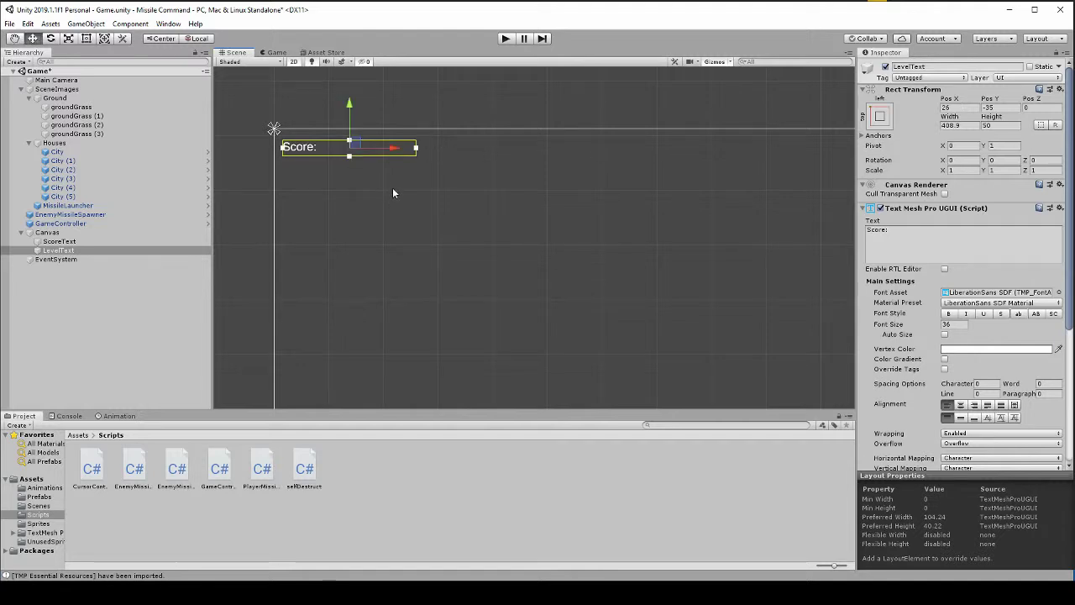
{"action": "left_click_drag", "start_coordinate": [392, 151], "coordinate": [809, 166]}
{"action": "middle_click_drag", "start_coordinate": [810, 166], "coordinate": [620, 188]}
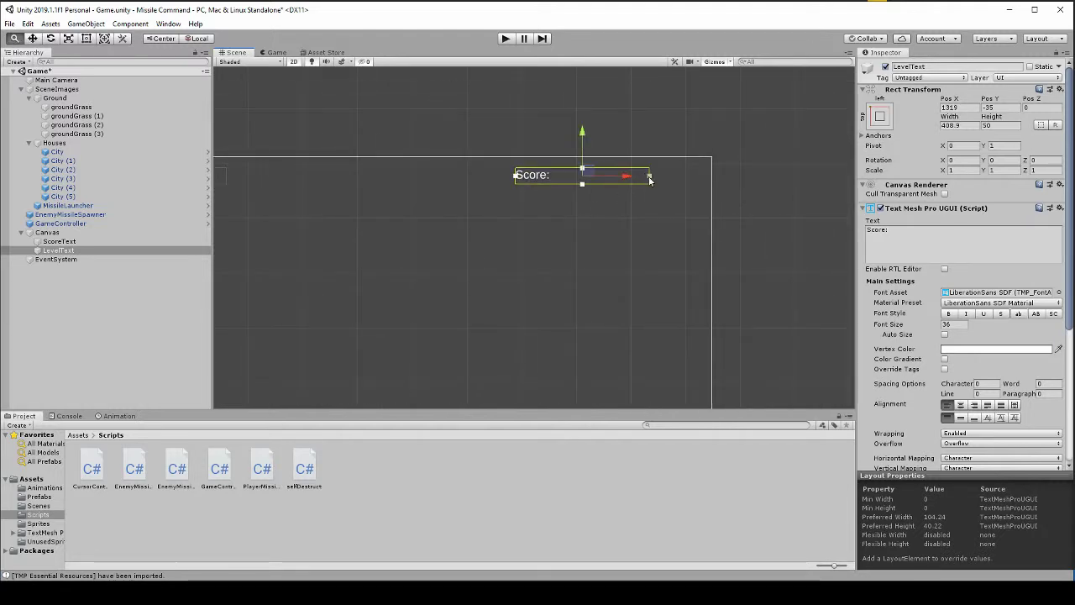
{"action": "left_click_drag", "start_coordinate": [624, 178], "coordinate": [681, 179]}
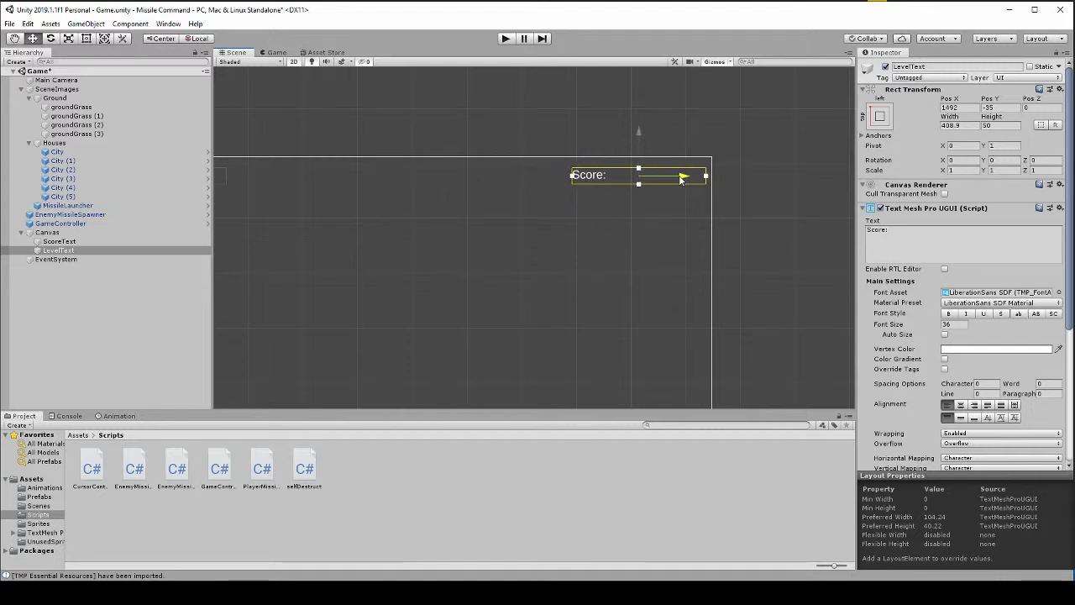
Change the LevelText object's text to "Level: 1".
{"action": "left_click", "coordinate": [939, 247]}
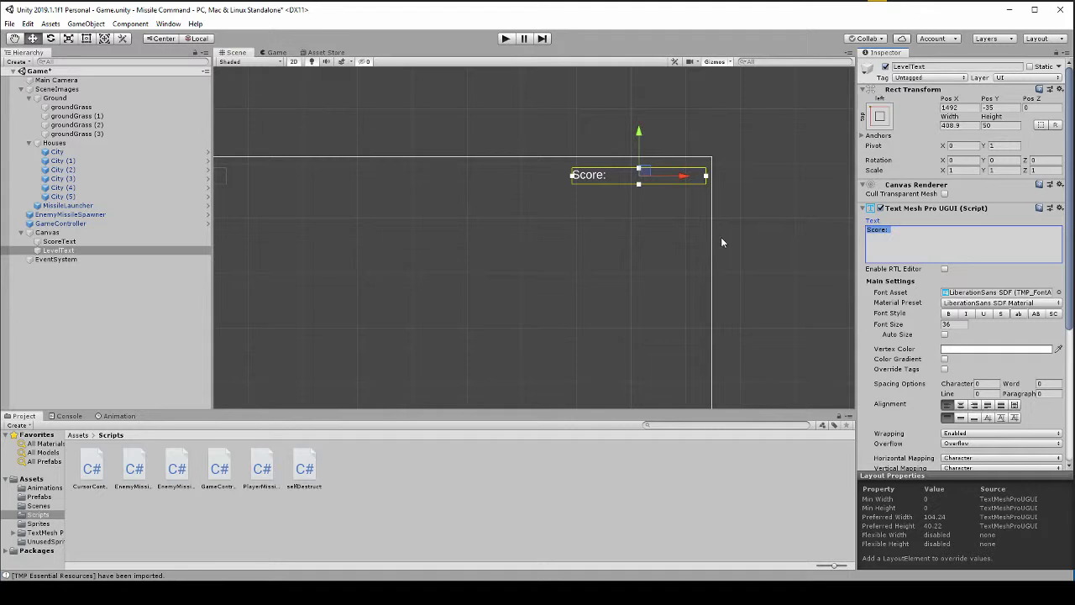
{"action": "type", "text": "Level: "}
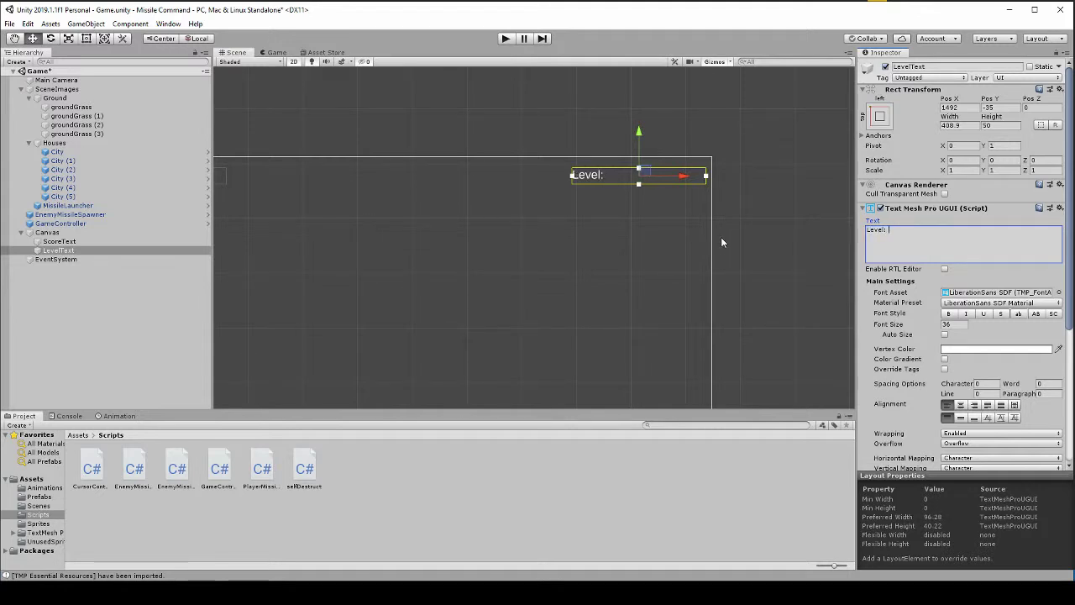
{"action": "type", "text": "1"}
Change the ScoreText object's text to "Score: 0".
{"action": "left_click", "coordinate": [59, 241]}
{"action": "left_click", "coordinate": [1018, 240]}
{"action": "left_click", "coordinate": [1018, 241]}
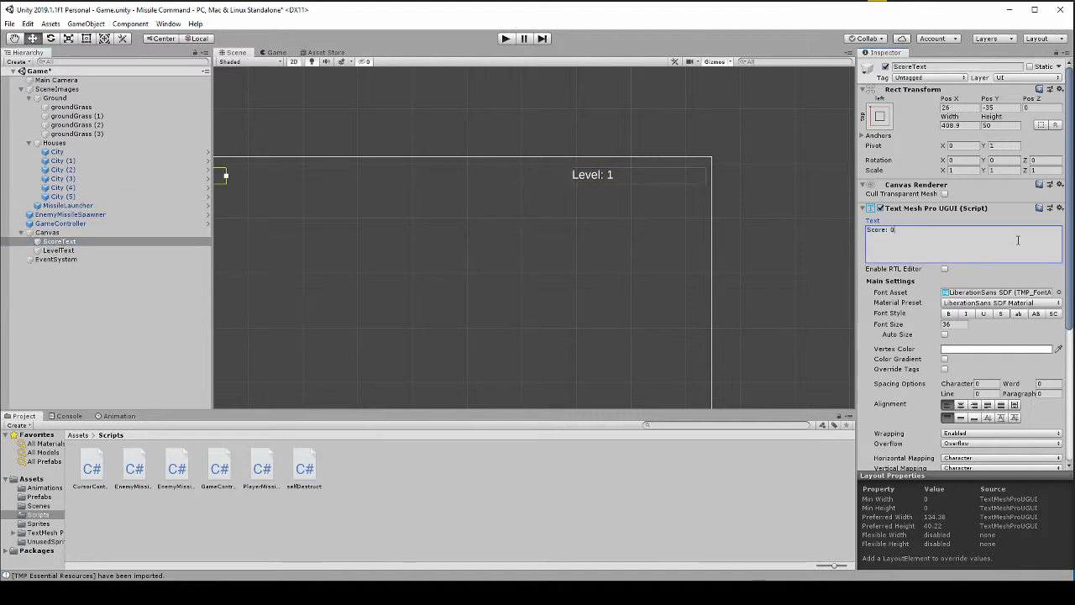
Narrow LevelText's box to a width of about 200 from its left side, starting at about X 1703, and check it in the Game view.
{"action": "left_click", "coordinate": [276, 52]}
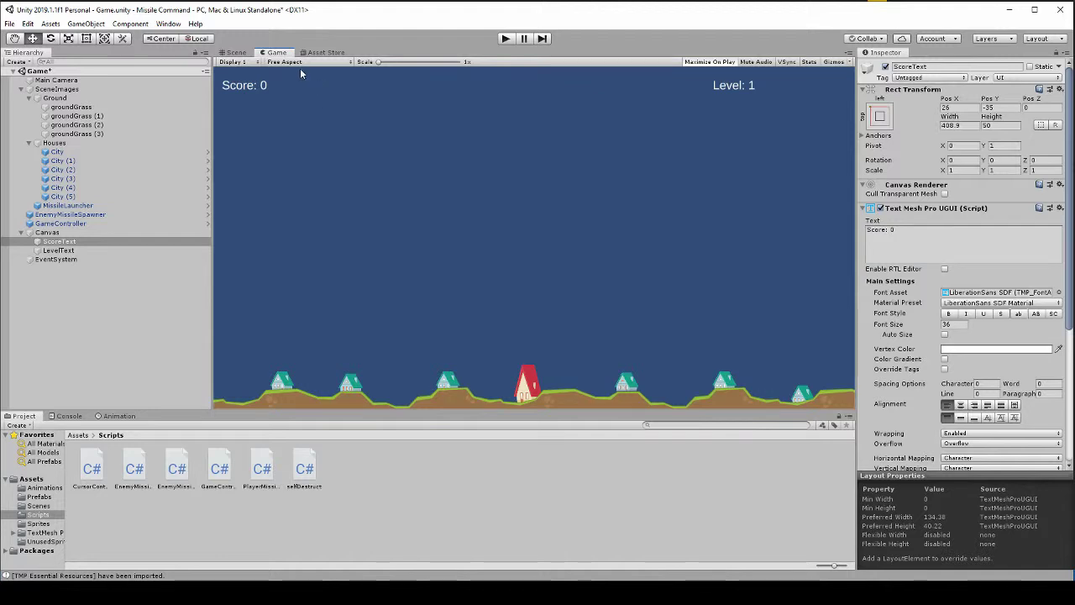
{"action": "left_click", "coordinate": [235, 53]}
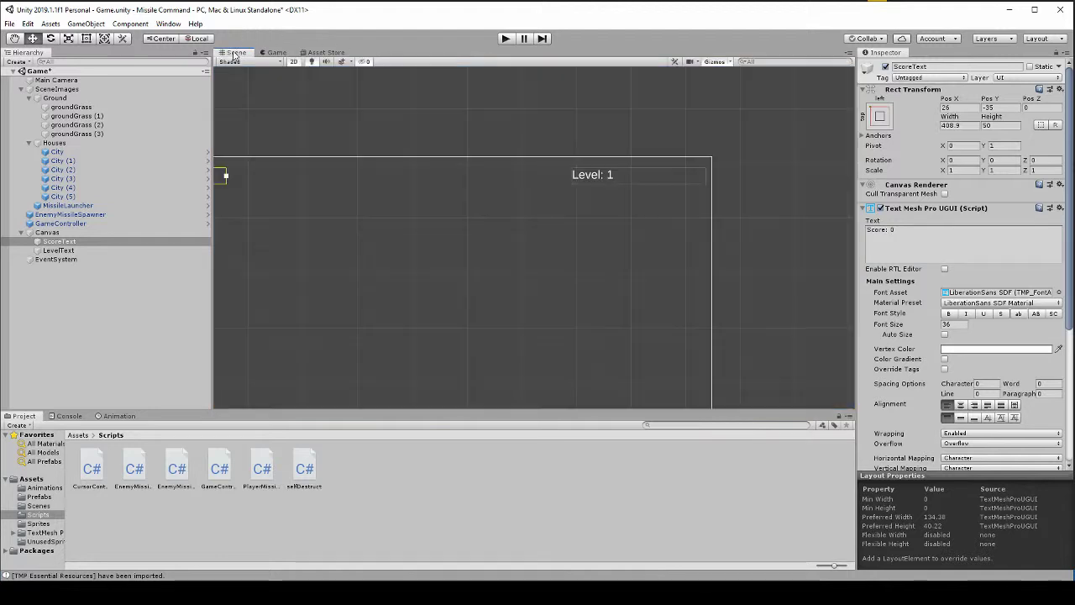
{"action": "left_click", "coordinate": [616, 173]}
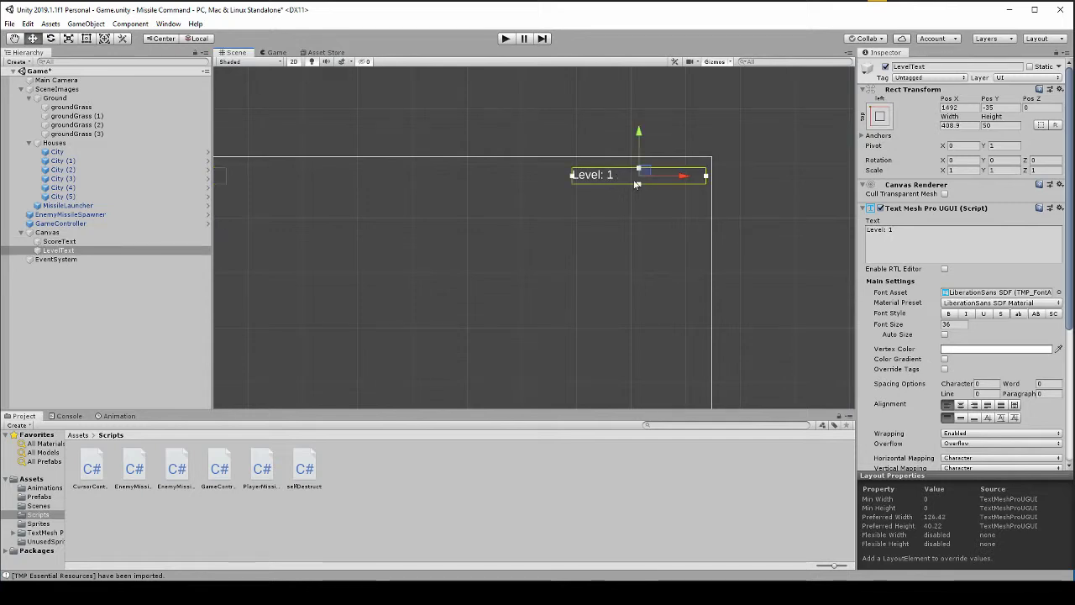
{"action": "left_click", "coordinate": [926, 235]}
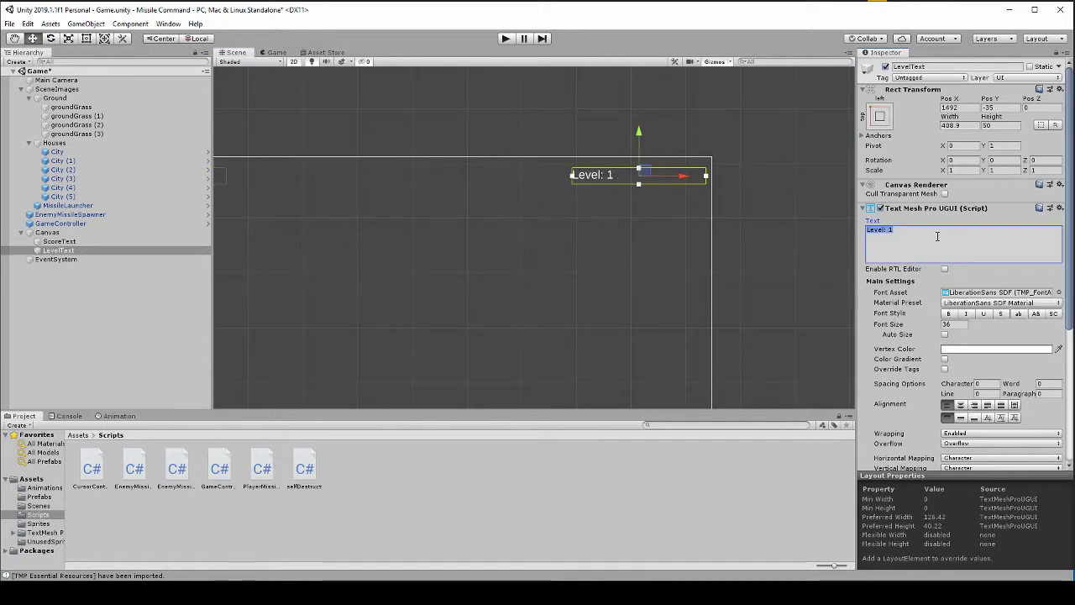
{"action": "left_click", "coordinate": [932, 236]}
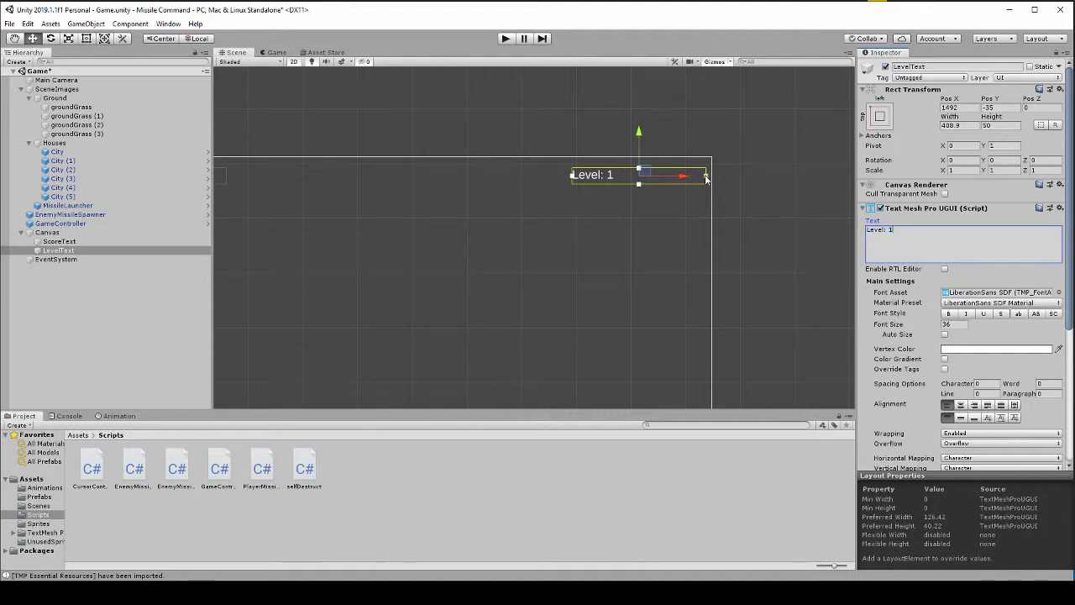
{"action": "left_click", "coordinate": [638, 192]}
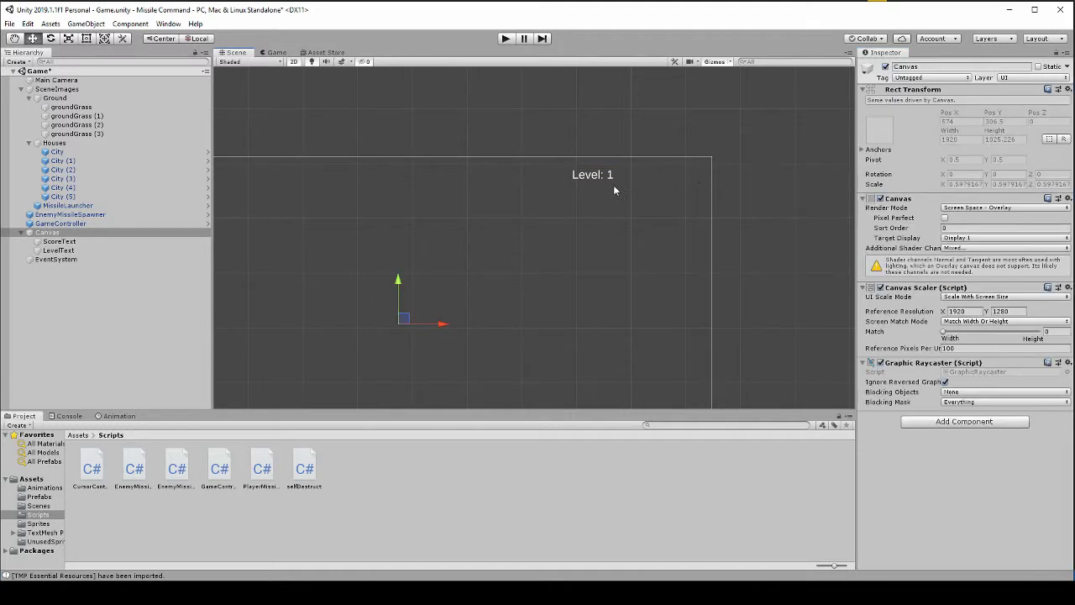
{"action": "left_click", "coordinate": [61, 250]}
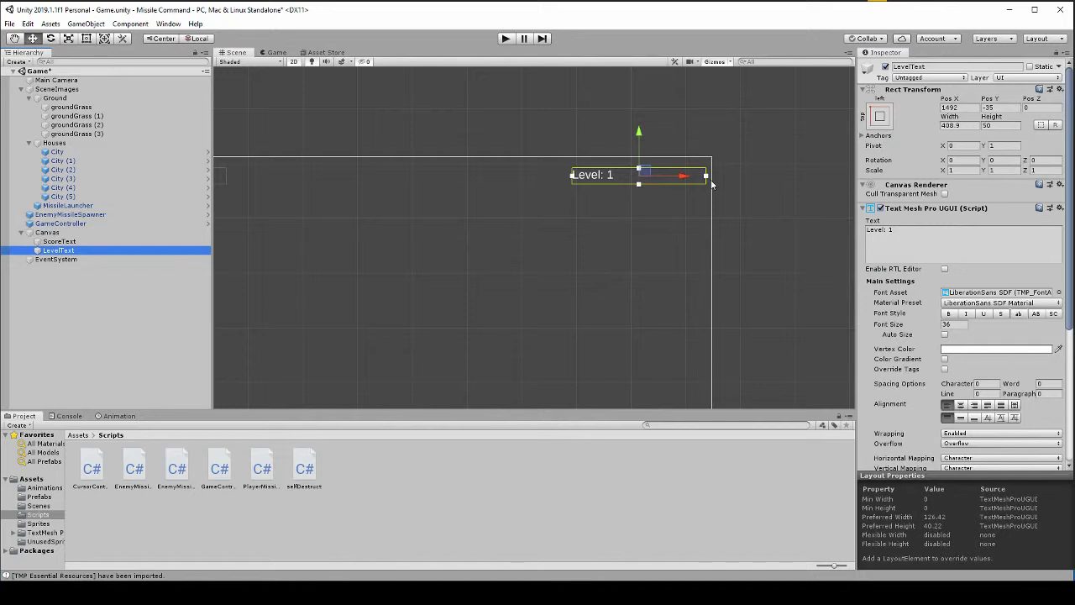
{"action": "key", "text": "t"}
{"action": "mouse_move", "coordinate": [706, 181]}
{"action": "left_mouse_down"}
{"action": "mouse_move", "coordinate": [637, 179]}
{"action": "mouse_move", "coordinate": [706, 178]}
{"action": "left_mouse_up"}
{"action": "key", "text": "w"}
{"action": "left_click", "coordinate": [280, 52]}
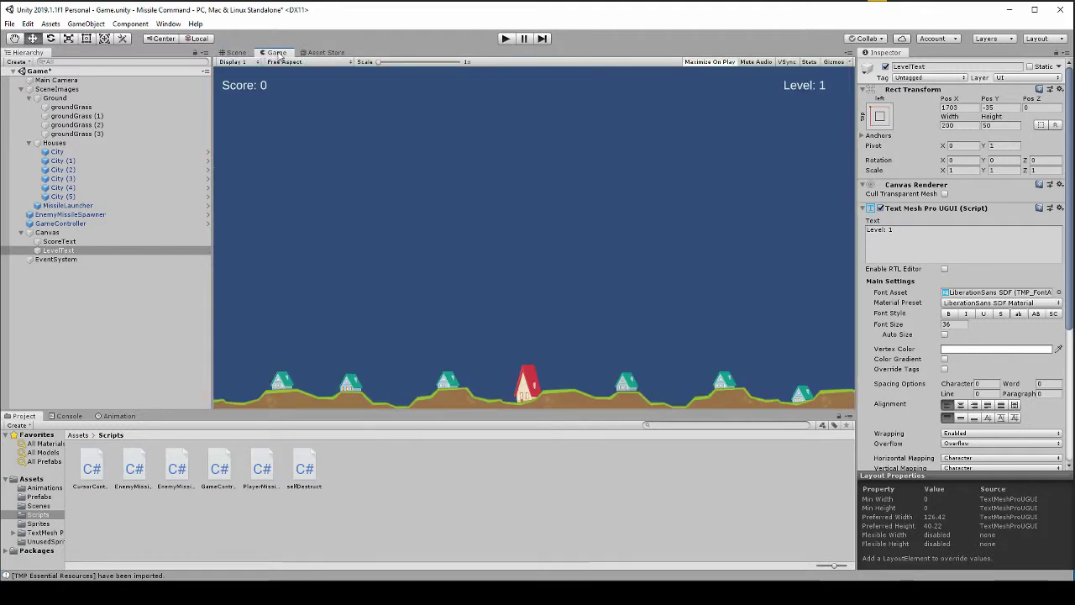
Narrow LevelText's box further from its left side, to a width of about 171 at about X 1734.
{"action": "left_click", "coordinate": [236, 52]}
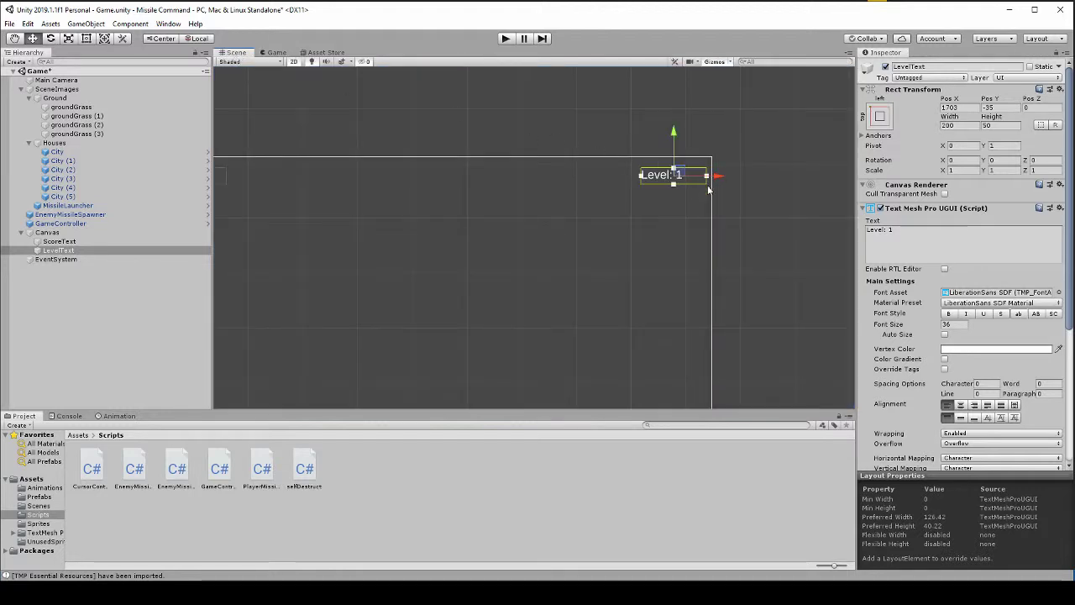
{"action": "key", "text": "t"}
{"action": "mouse_move", "coordinate": [708, 184]}
{"action": "left_mouse_down"}
{"action": "mouse_move", "coordinate": [697, 183]}
{"action": "mouse_move", "coordinate": [723, 175]}
{"action": "left_mouse_up"}
{"action": "key", "text": "w"}
Test LevelText's fit with longer numbers such as "Level: 12", restore "Level: 1", and check the label in the Game view.
{"action": "left_click", "coordinate": [950, 241]}
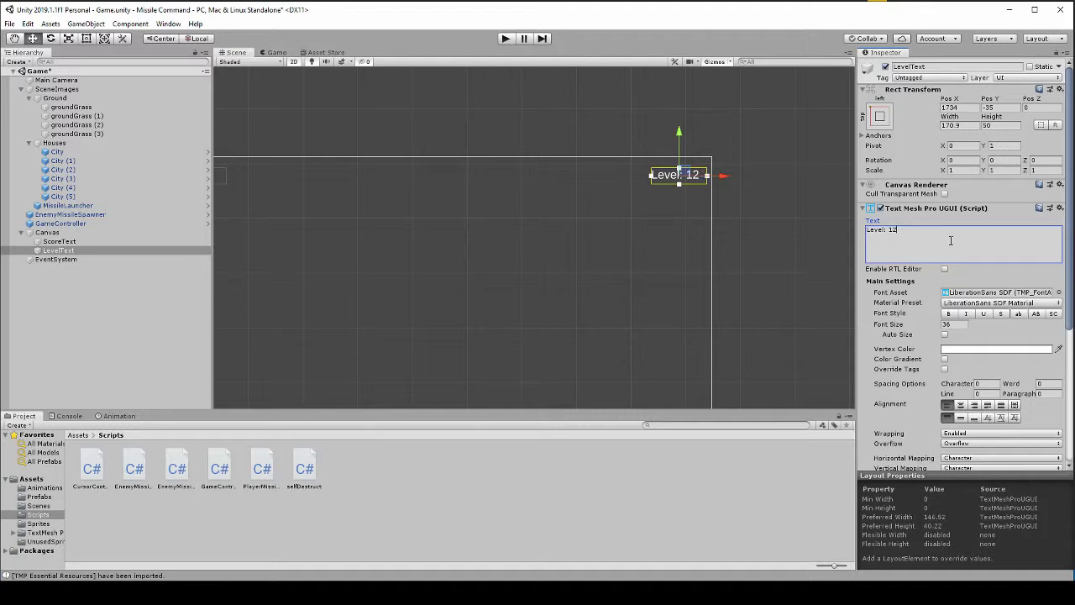
{"action": "key", "text": "BackSpace"}
{"action": "type", "text": "001"}
{"action": "key", "text": "BackSpace"}
{"action": "type", "text": "1"}
{"action": "left_click", "coordinate": [84, 251]}
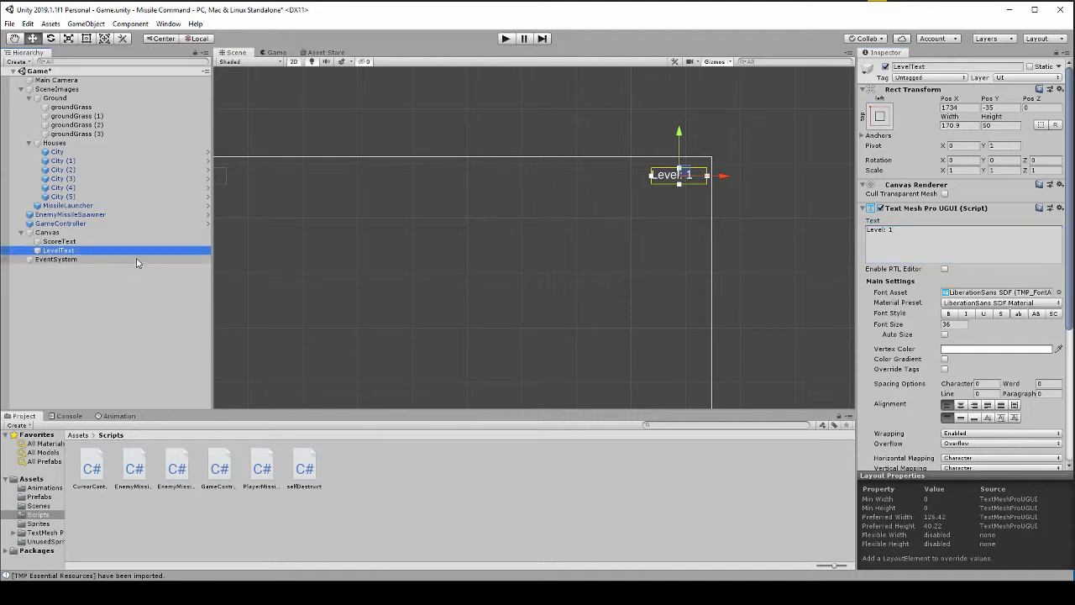
{"action": "left_click", "coordinate": [276, 52]}
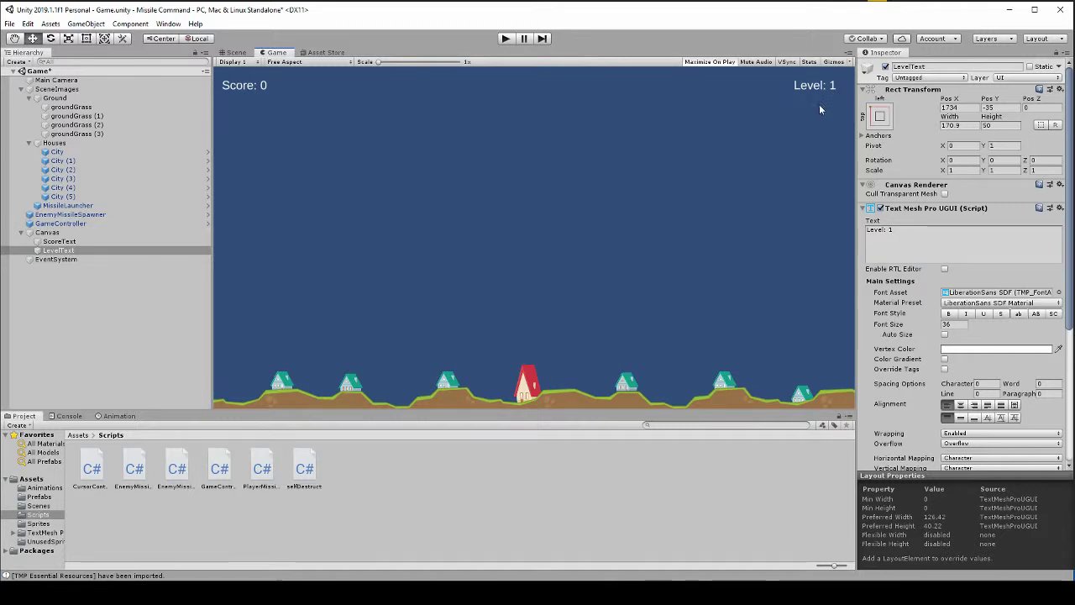
Duplicate LevelText in the scene and rename the copy as PlayerMissileCountText.
{"action": "left_click", "coordinate": [233, 52]}
{"action": "key", "text": "ctrl+d"}
{"action": "left_click", "coordinate": [83, 260]}
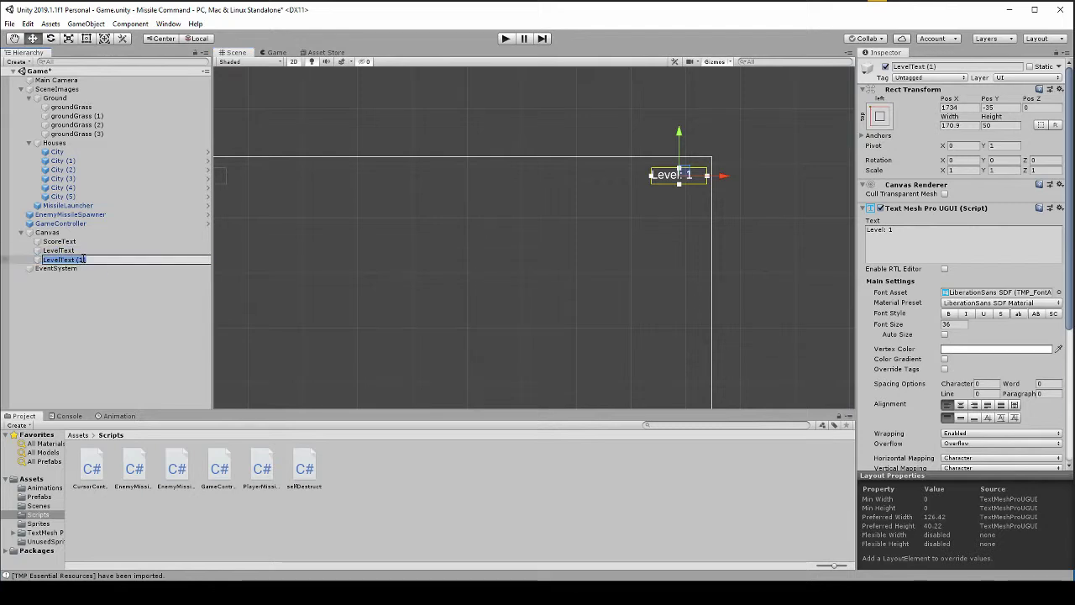
{"action": "type", "text": "Player"}
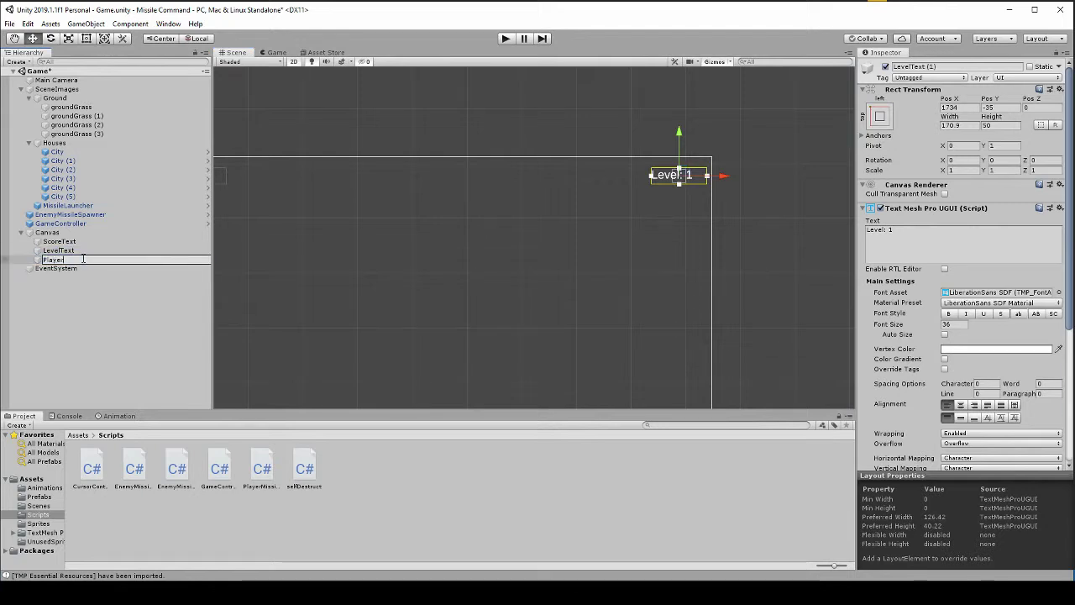
{"action": "type", "text": "MissileCountText"}
{"action": "key", "text": "Return"}
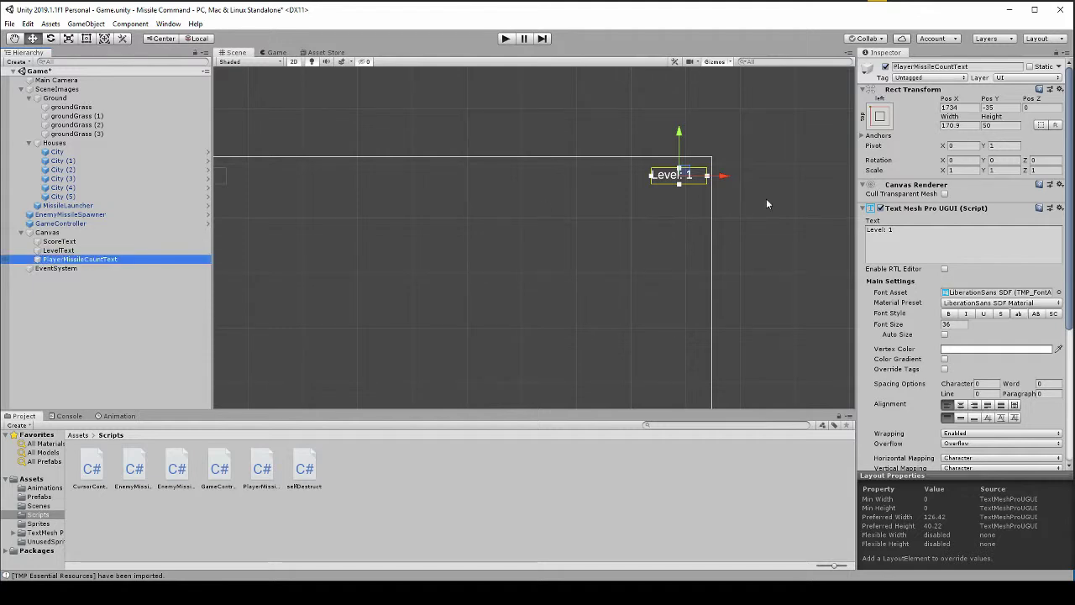
Move PlayerMissileCountText below the level label, to about Y -102, and set its text to "Player Missiles: 30".
{"action": "left_click_drag", "start_coordinate": [686, 149], "coordinate": [682, 161]}
{"action": "left_click_drag", "start_coordinate": [910, 252], "coordinate": [755, 226]}
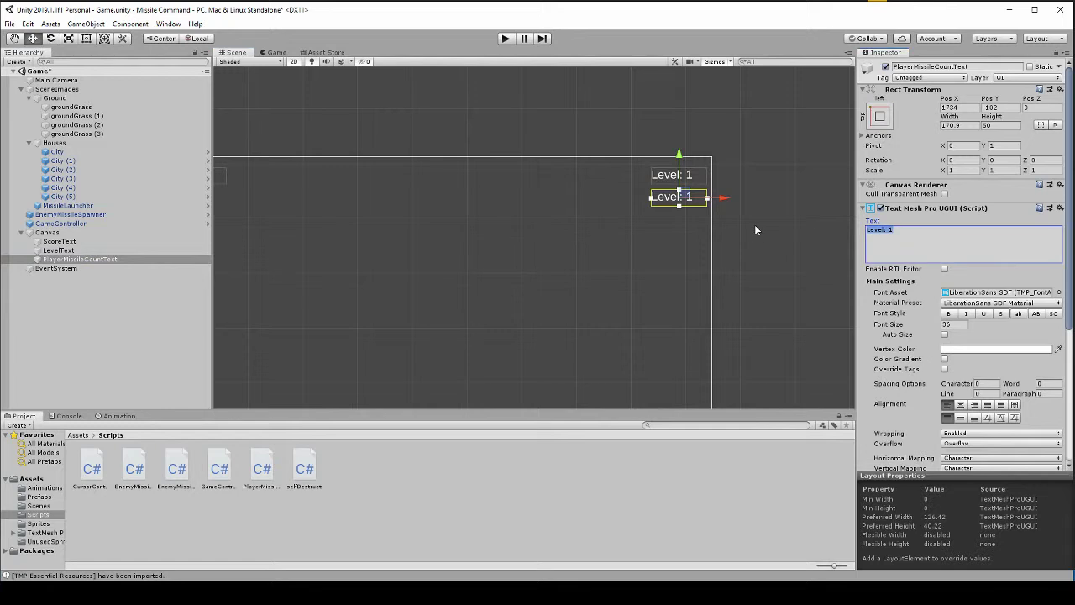
{"action": "type", "text": "P"}
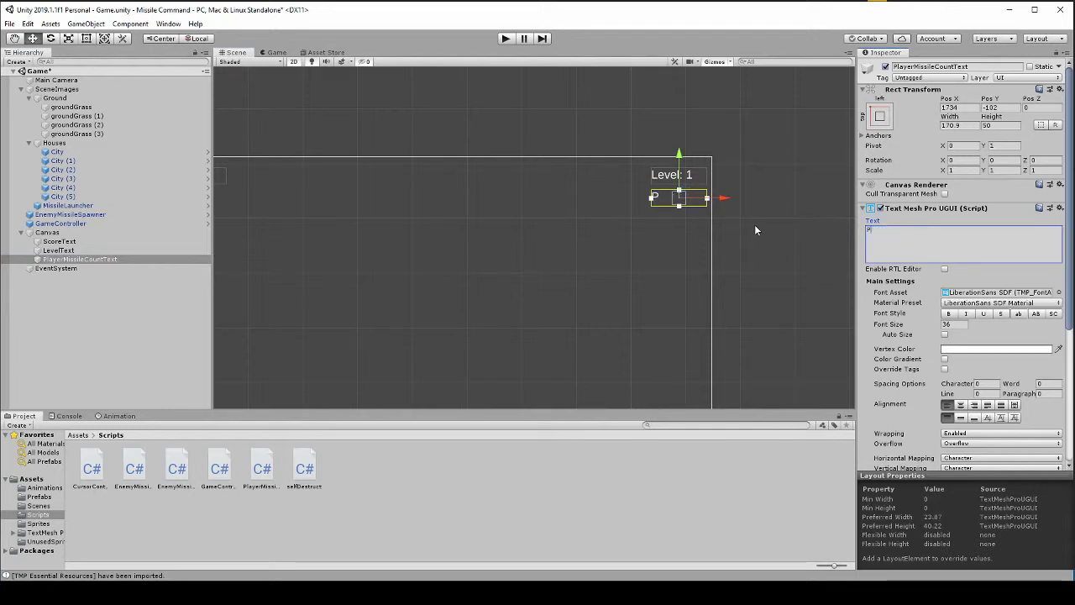
{"action": "type", "text": "O"}
{"action": "key", "text": "BackSpace"}
{"action": "type", "text": "L"}
{"action": "key", "text": "BackSpace"}
{"action": "type", "text": "layer"}
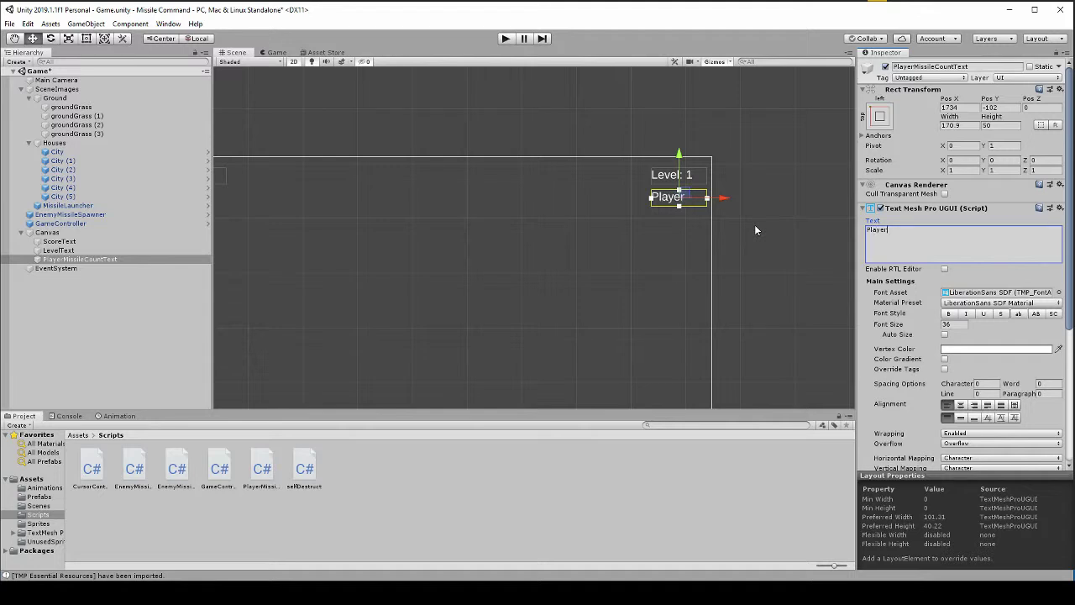
{"action": "type", "text": " Missiles: 30t"}
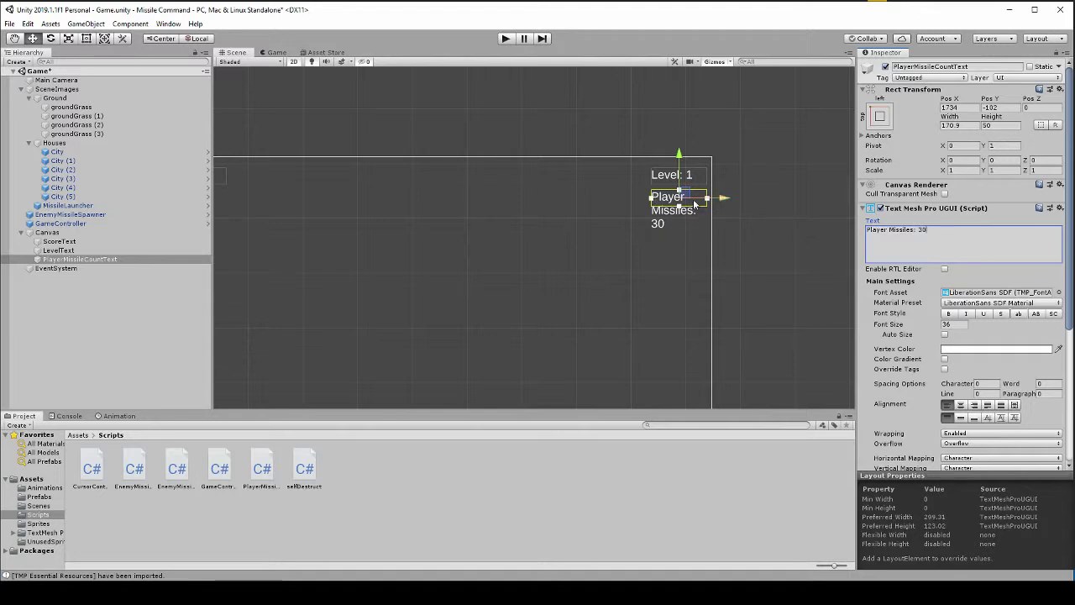
Widen PlayerMissileCountText's box on its left side to about 370, so that it starts at about X 1535.
{"action": "left_click", "coordinate": [84, 260]}
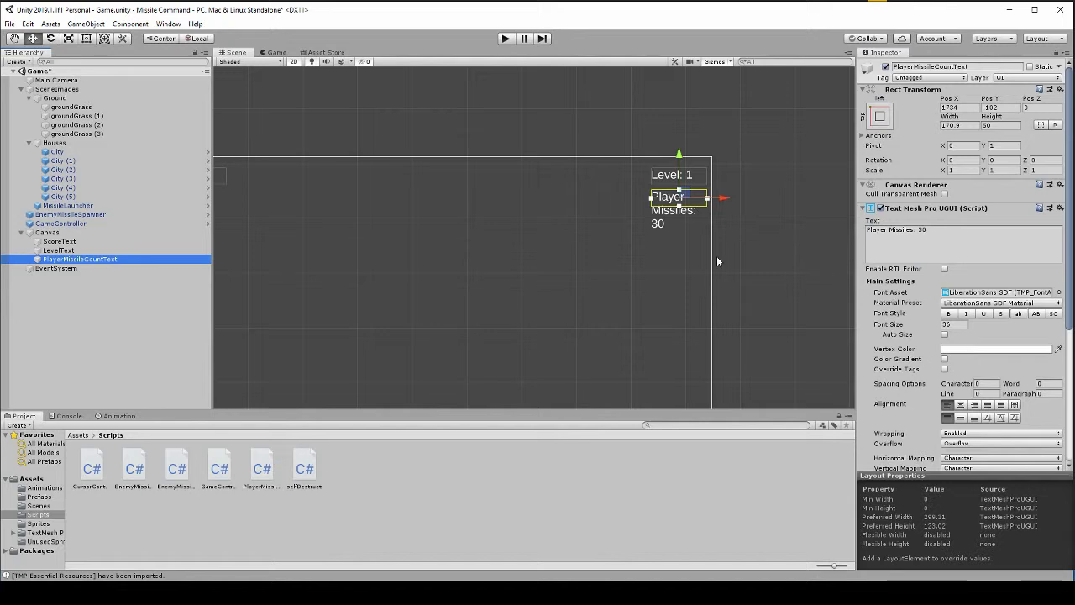
{"action": "key", "text": "t"}
{"action": "left_click_drag", "start_coordinate": [648, 196], "coordinate": [587, 197]}
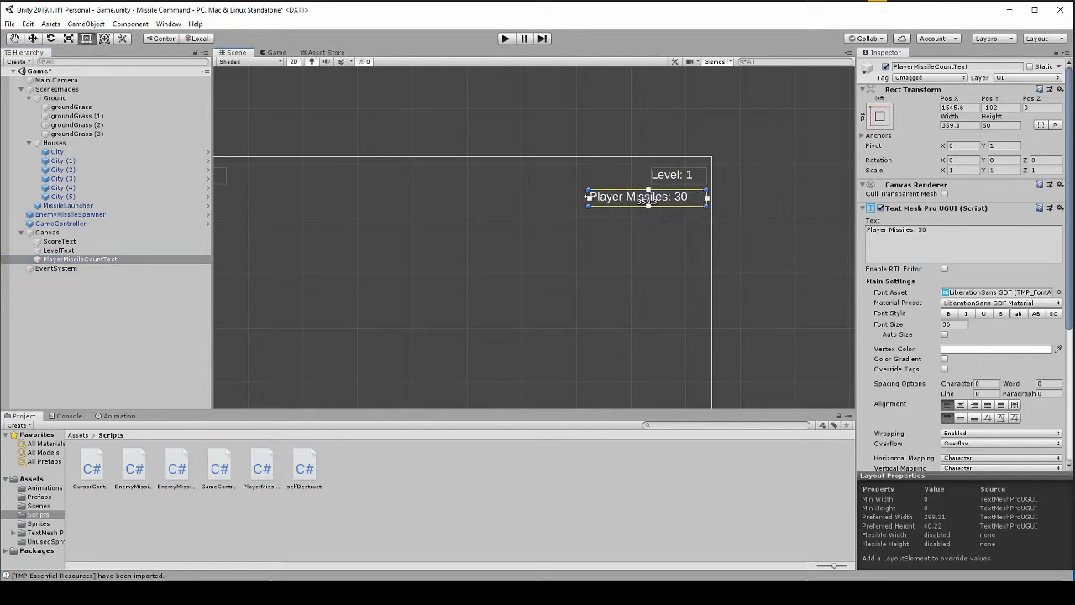
{"action": "left_click_drag", "start_coordinate": [587, 197], "coordinate": [587, 199]}
Right-align the text of LevelText and PlayerMissileCountText together, check it in the Game view, and save the scene.
{"action": "left_click", "coordinate": [691, 175]}
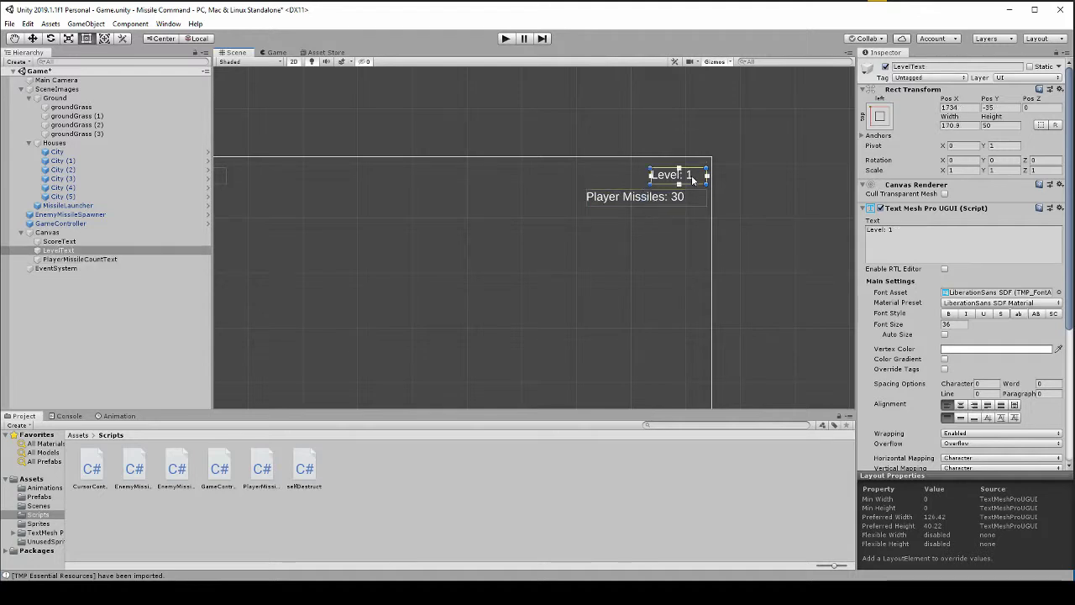
{"action": "left_click", "coordinate": [684, 200], "text": "shift"}
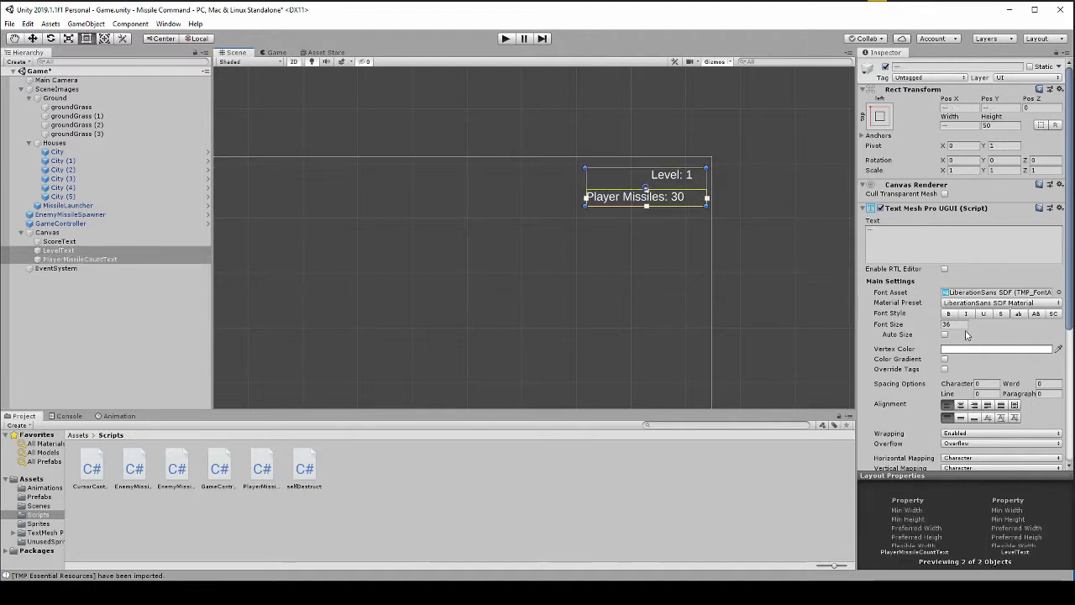
{"action": "left_click", "coordinate": [975, 405]}
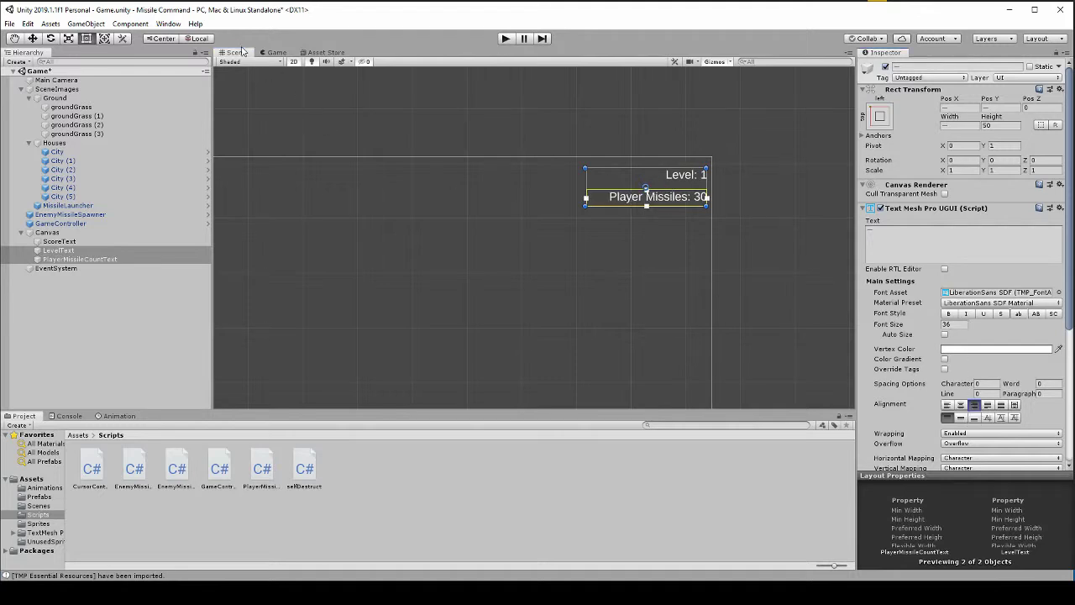
{"action": "left_click", "coordinate": [274, 52]}
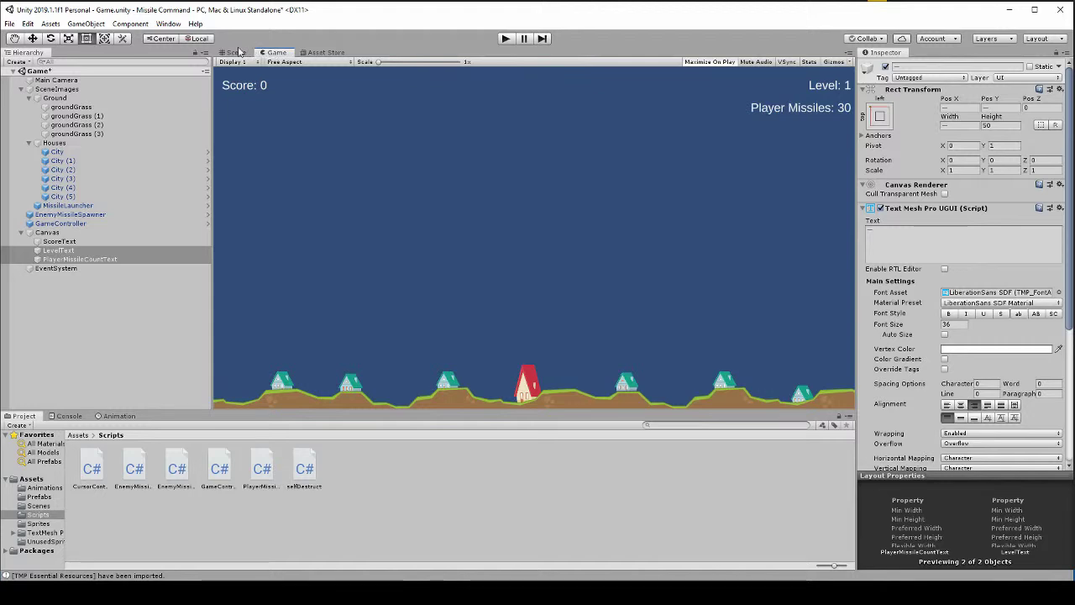
{"action": "left_click", "coordinate": [236, 53]}
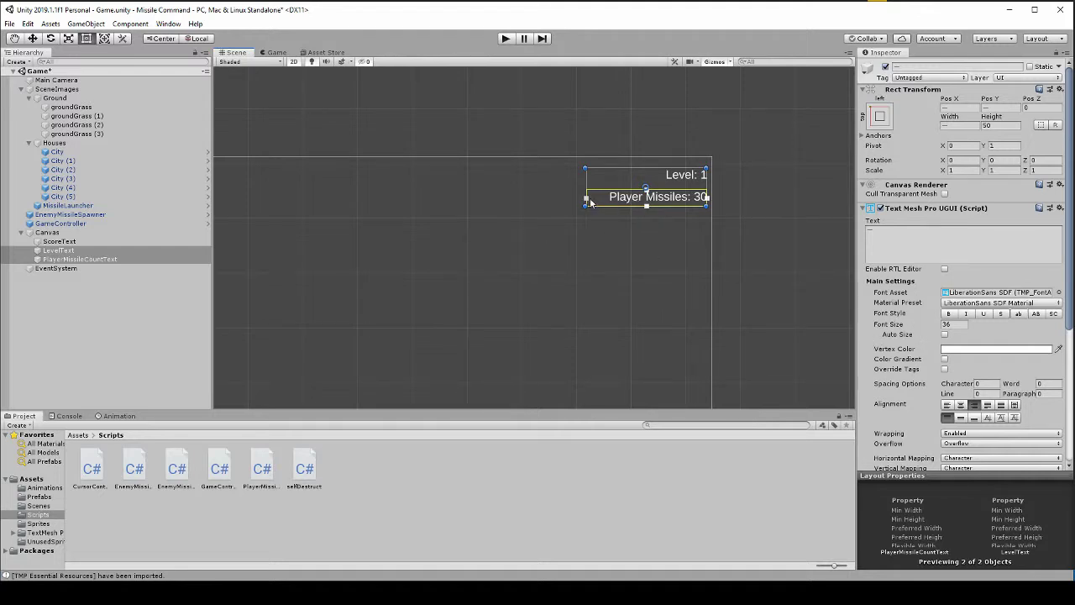
{"action": "left_click", "coordinate": [11, 23]}
{"action": "left_click", "coordinate": [34, 65]}
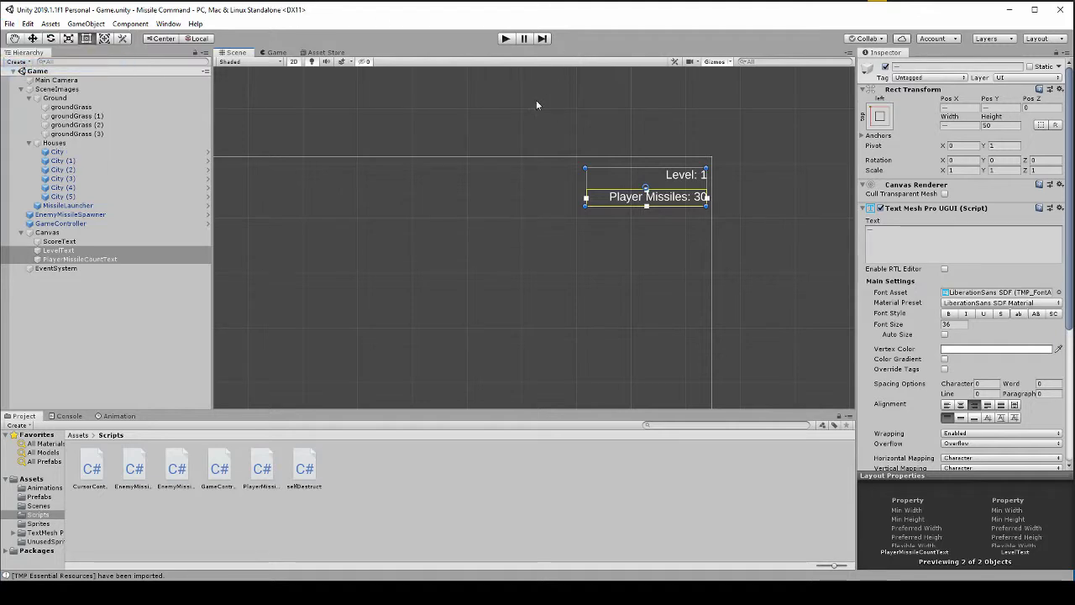
Set LevelText's anchor preset to top right, including its pivot.
{"action": "left_click", "coordinate": [272, 53]}
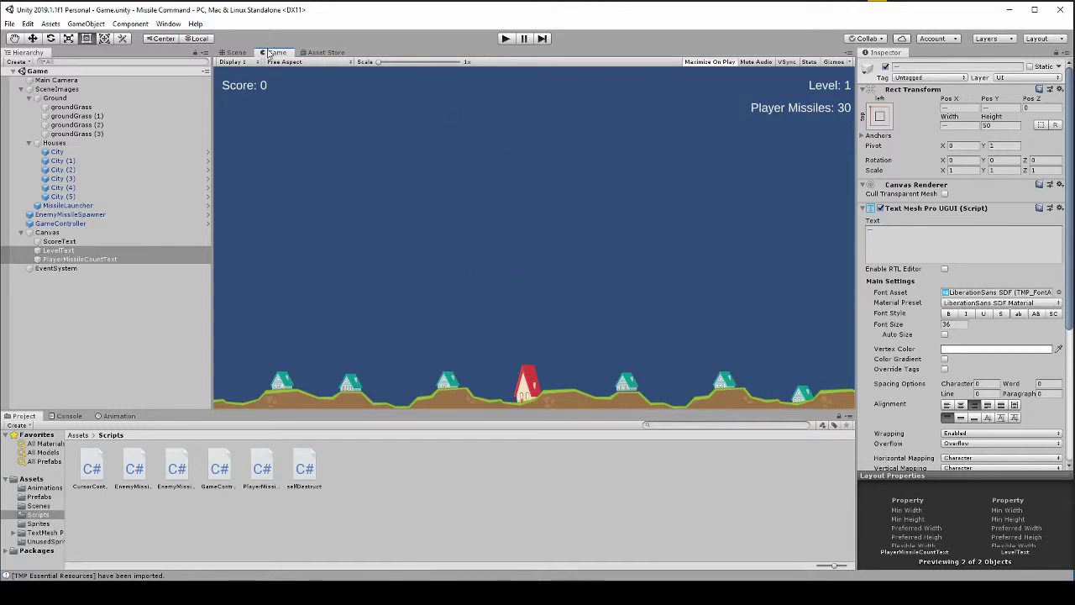
{"action": "left_click", "coordinate": [235, 52]}
{"action": "left_click", "coordinate": [67, 250]}
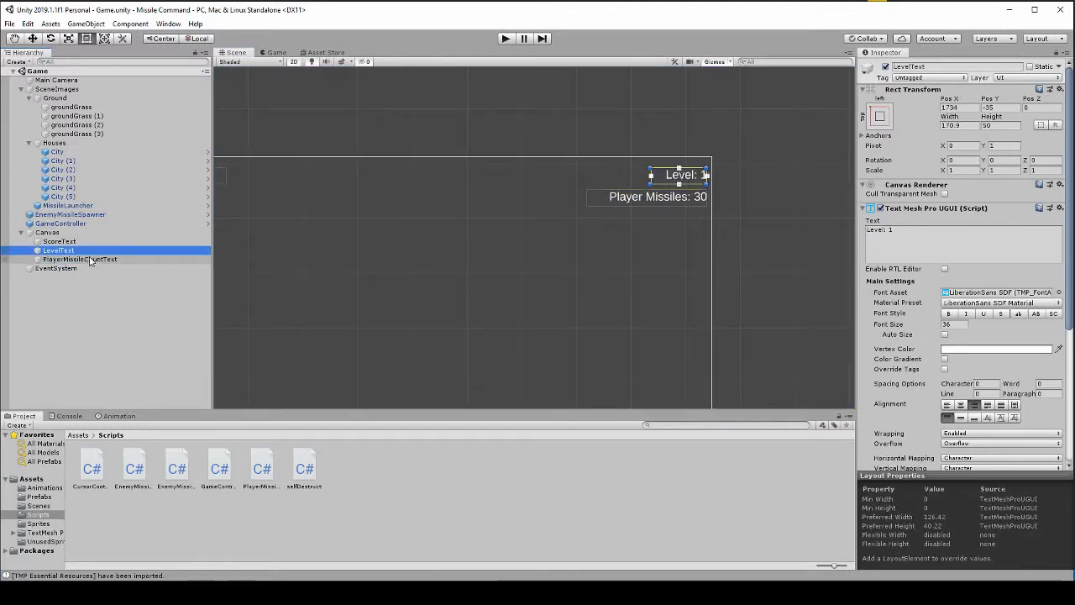
{"action": "left_click", "coordinate": [879, 116]}
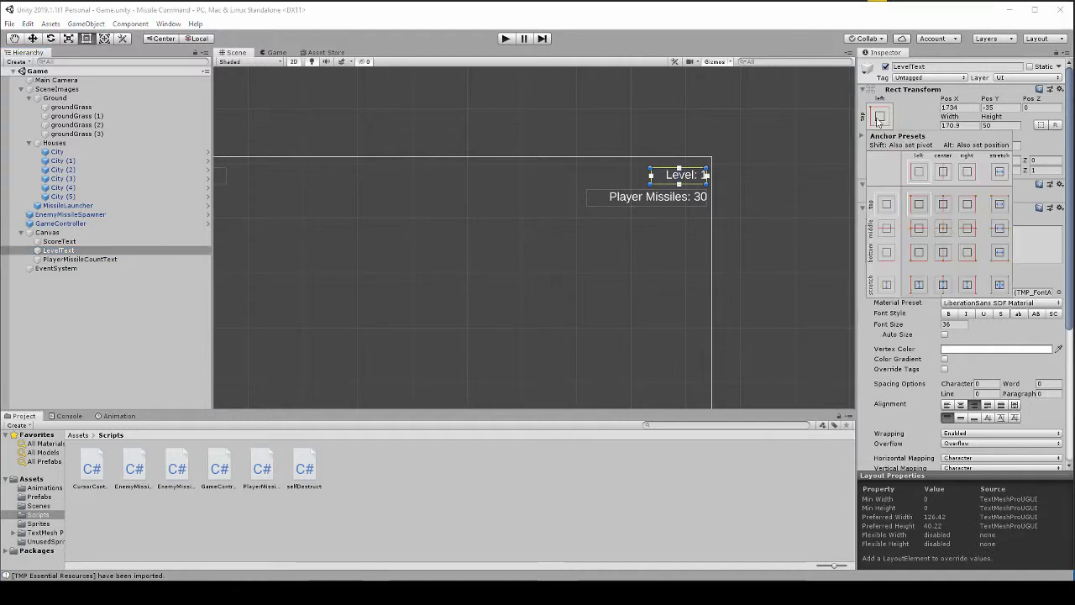
{"action": "left_click", "coordinate": [966, 204]}
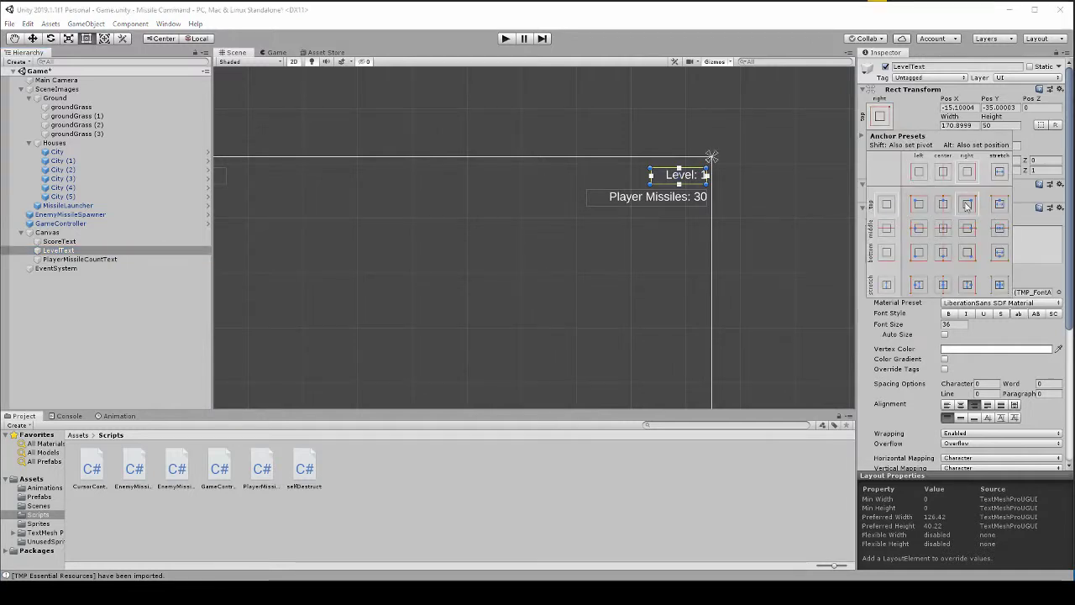
{"action": "left_click", "coordinate": [134, 250]}
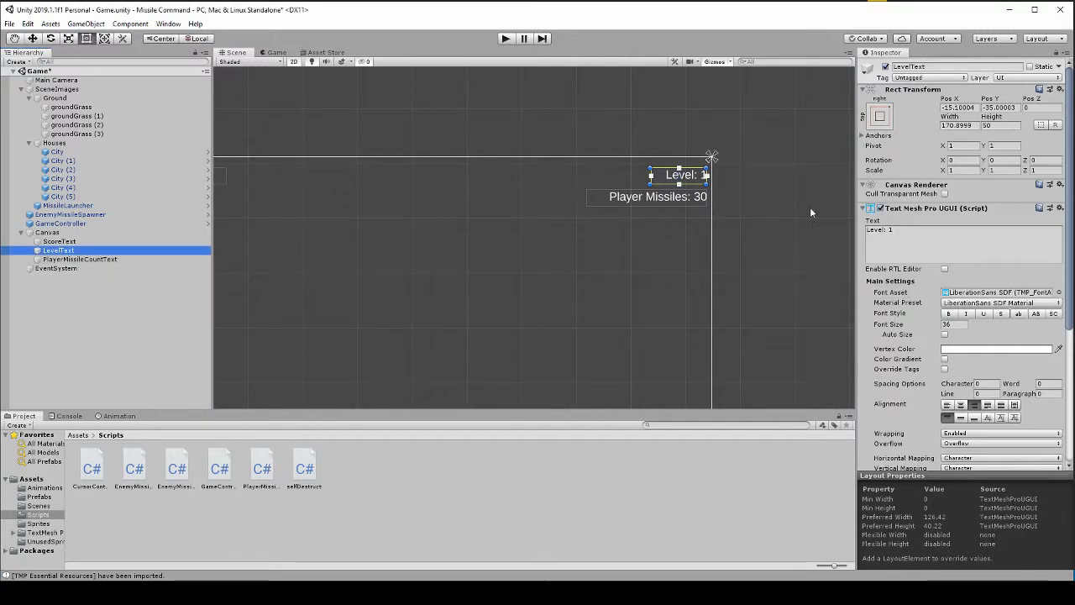
Set PlayerMissileCountText's anchor preset to top right, including its pivot.
{"action": "left_click", "coordinate": [126, 259]}
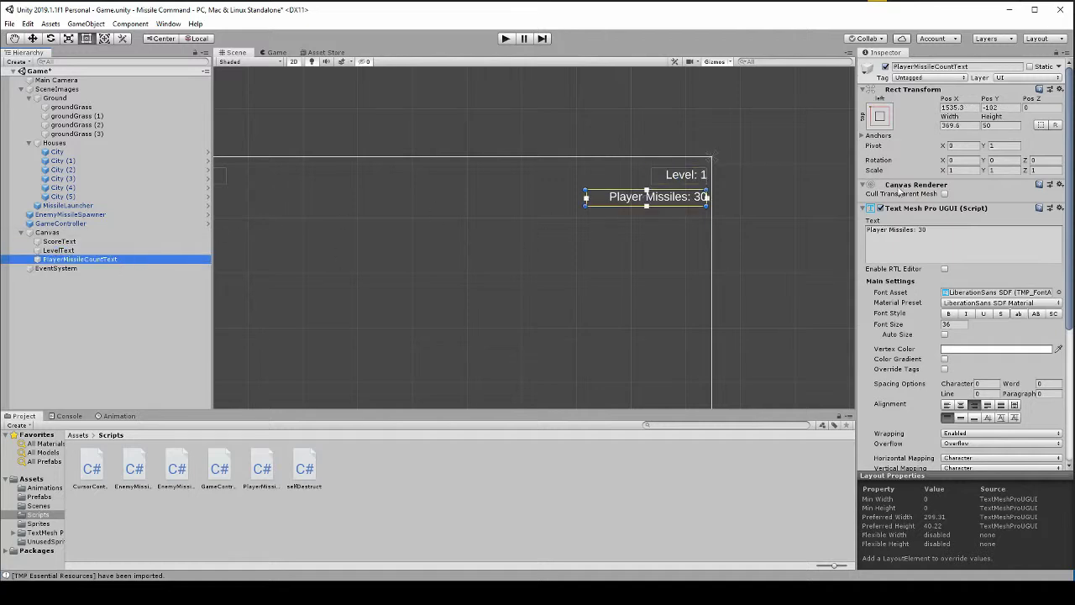
{"action": "left_click", "coordinate": [879, 117]}
{"action": "left_click", "coordinate": [967, 204]}
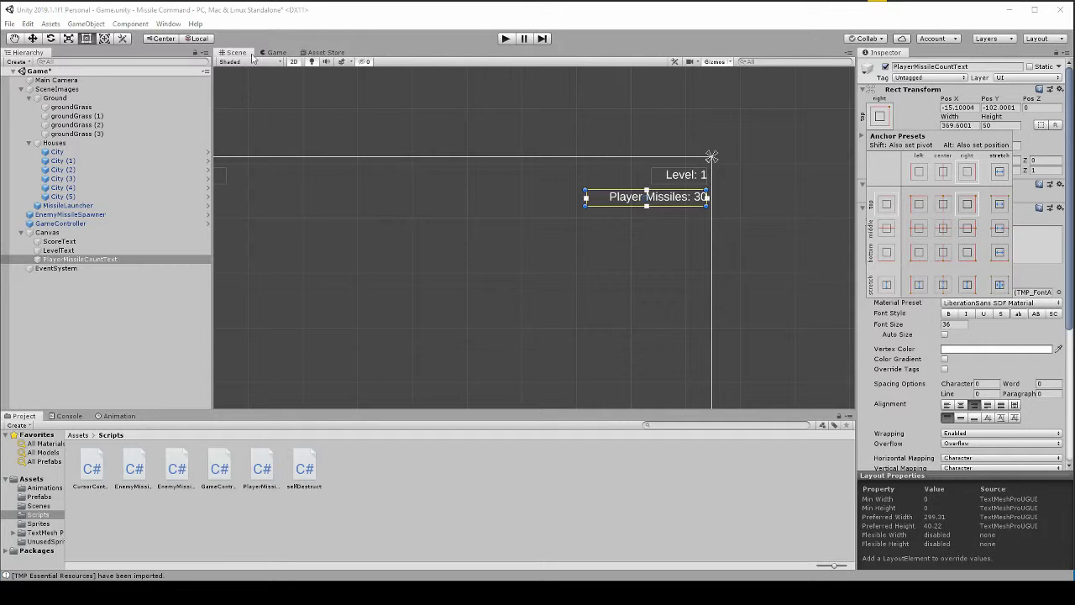
Compare the label placement in the Game view at 4:3, 16:9 and Free Aspect, and set the aspect ratio to 16:9.
{"action": "left_click", "coordinate": [277, 53]}
{"action": "left_click", "coordinate": [276, 53]}
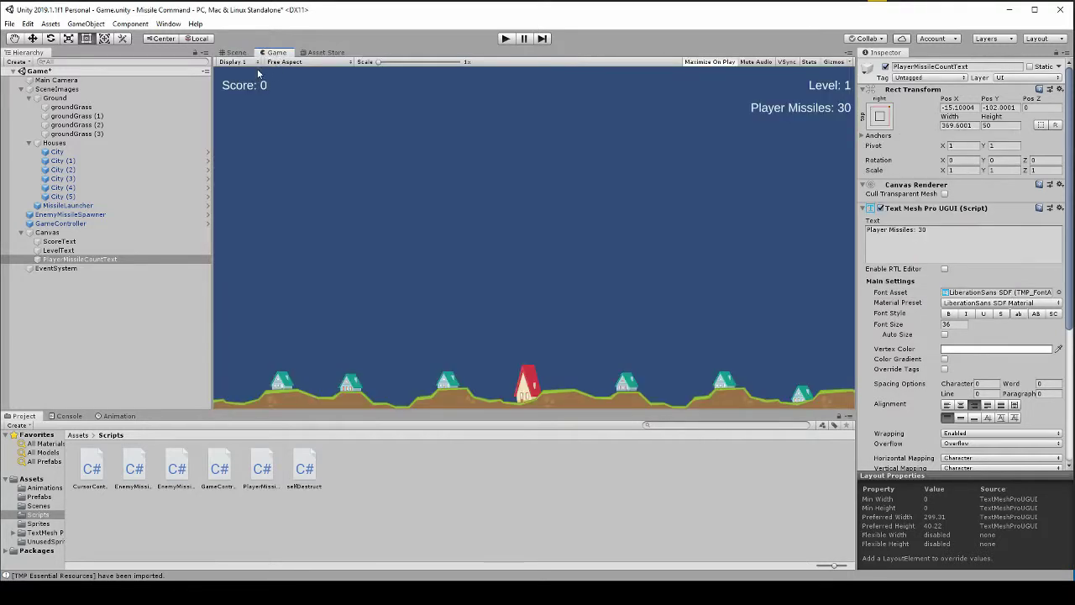
{"action": "left_click", "coordinate": [282, 62]}
{"action": "left_click", "coordinate": [286, 110]}
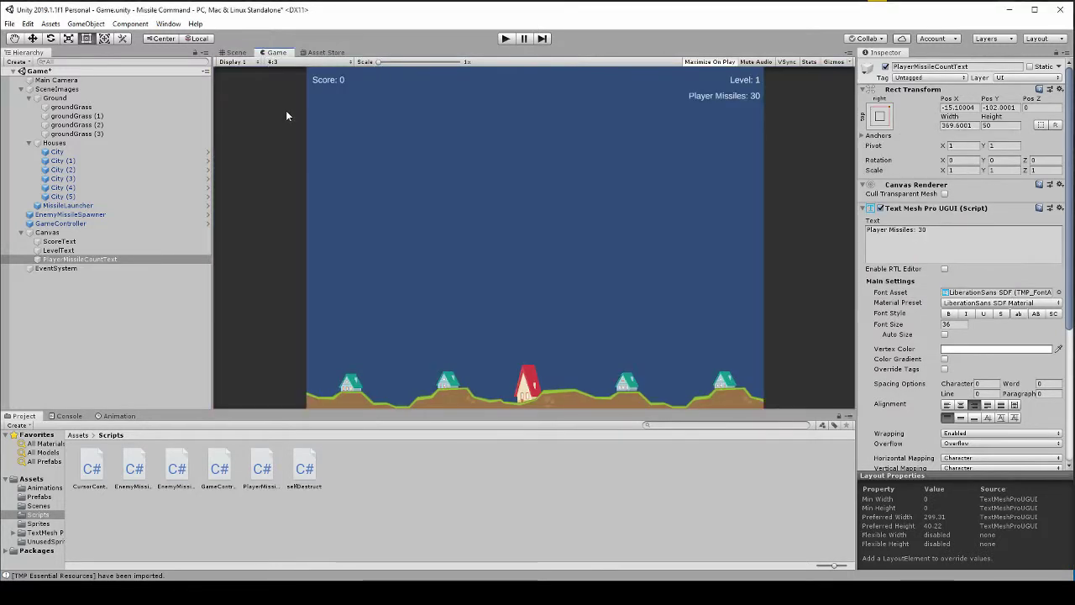
{"action": "left_click", "coordinate": [273, 63]}
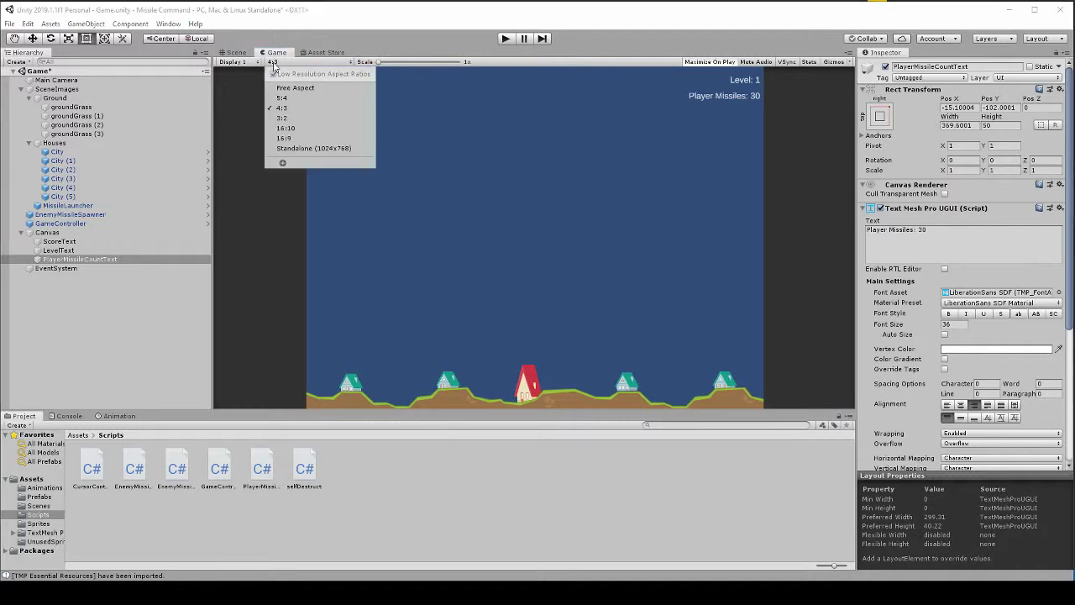
{"action": "left_click", "coordinate": [295, 138]}
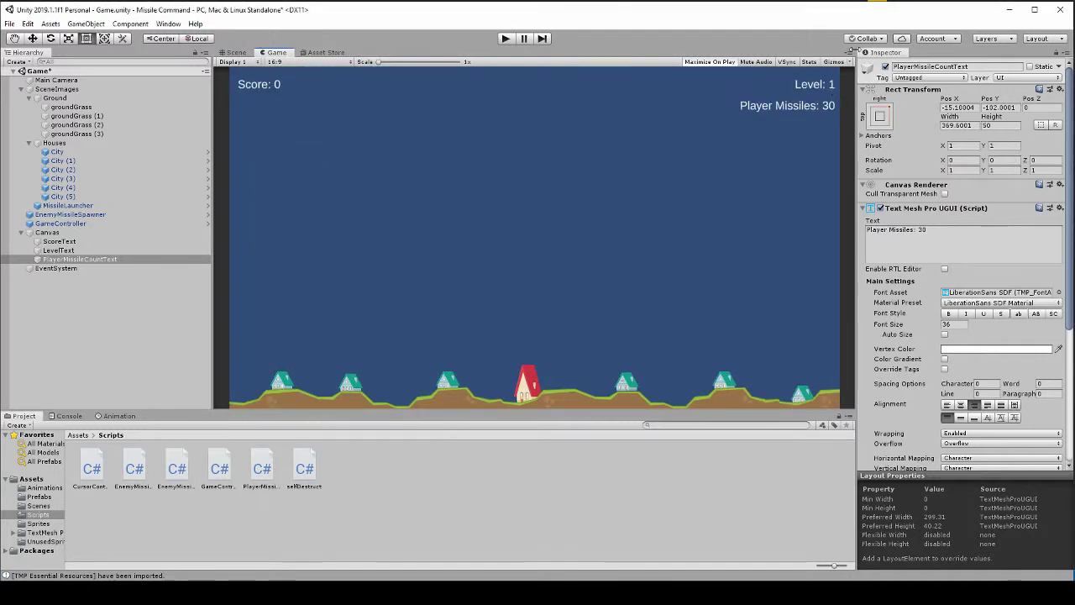
{"action": "left_click", "coordinate": [285, 63]}
{"action": "left_click", "coordinate": [293, 87]}
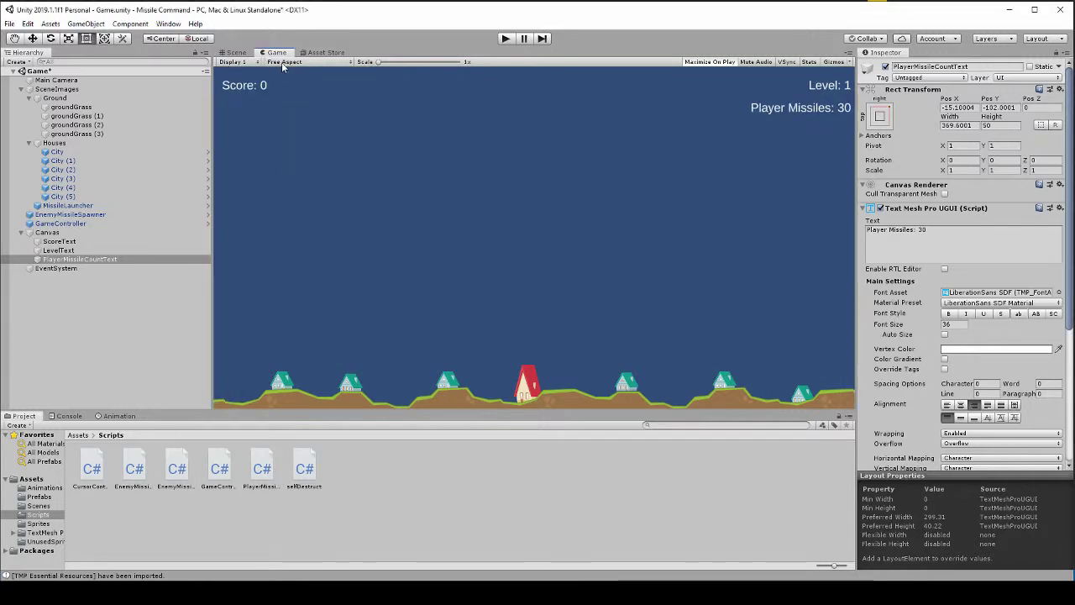
{"action": "left_click", "coordinate": [282, 62]}
{"action": "left_click", "coordinate": [299, 134]}
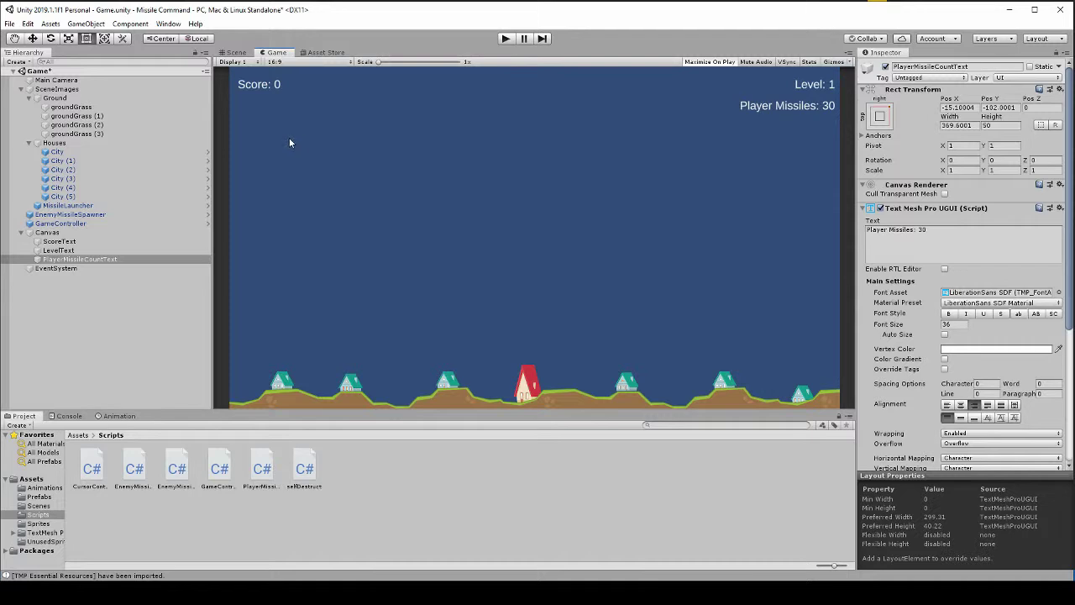